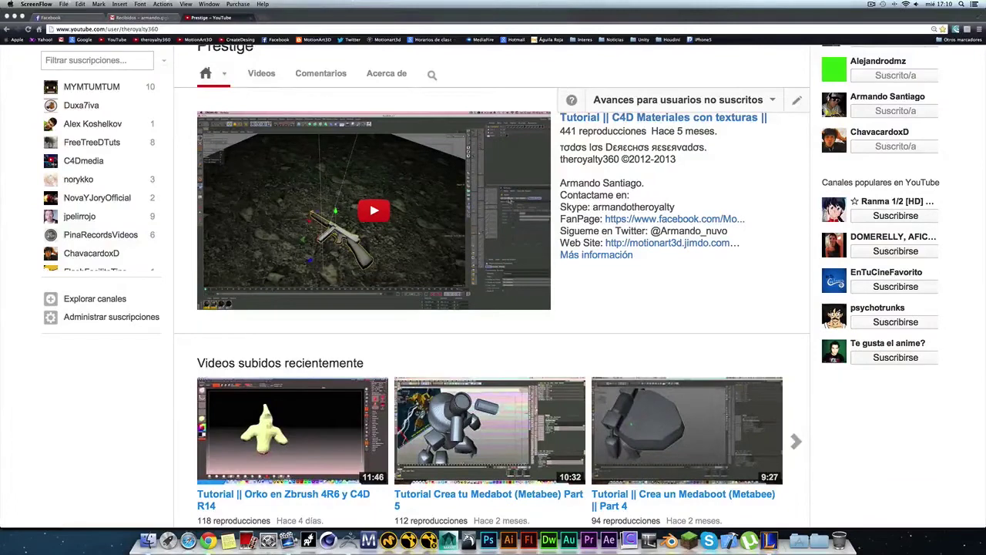
Step: Scroll the YouTube channel page, then bring the ZBrush horned creature sculpt to the front
scroll(508, 200, down, 4)
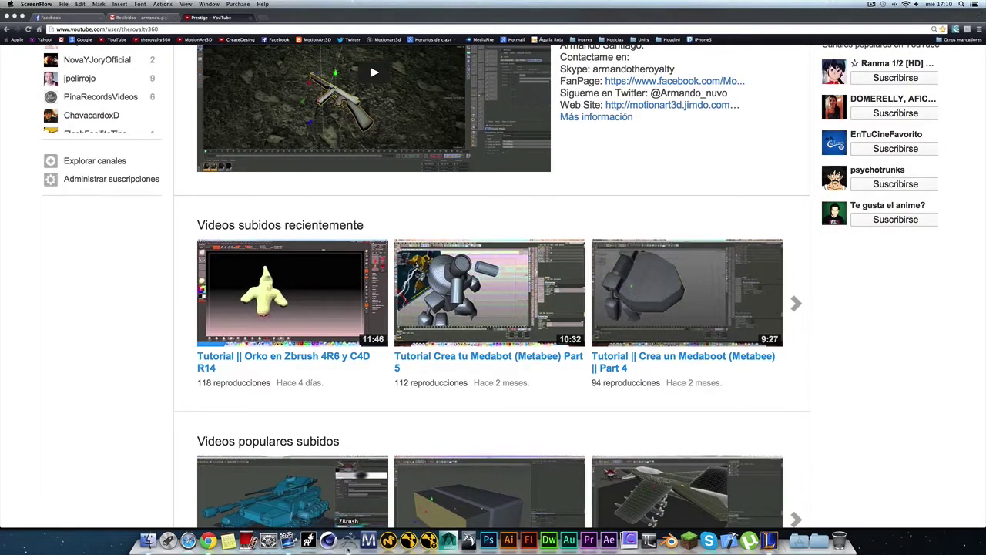
click(349, 540)
Step: Pull the creature's snout forward to widen the mouth and raise the top of its head
drag(664, 243, 597, 333)
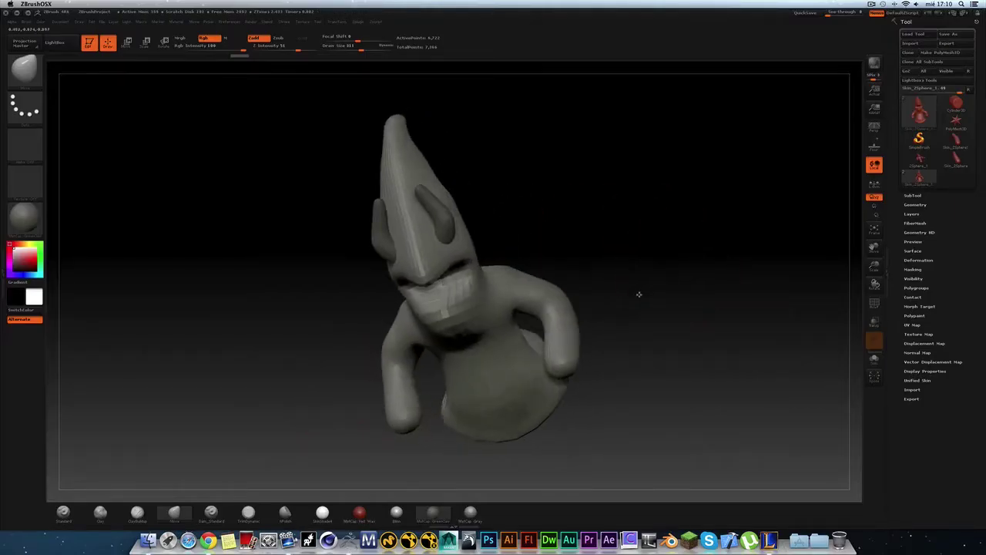
mouse_move(674, 320)
mouse_down()
mouse_move(700, 285)
mouse_move(723, 278)
mouse_move(670, 264)
mouse_move(610, 280)
mouse_up()
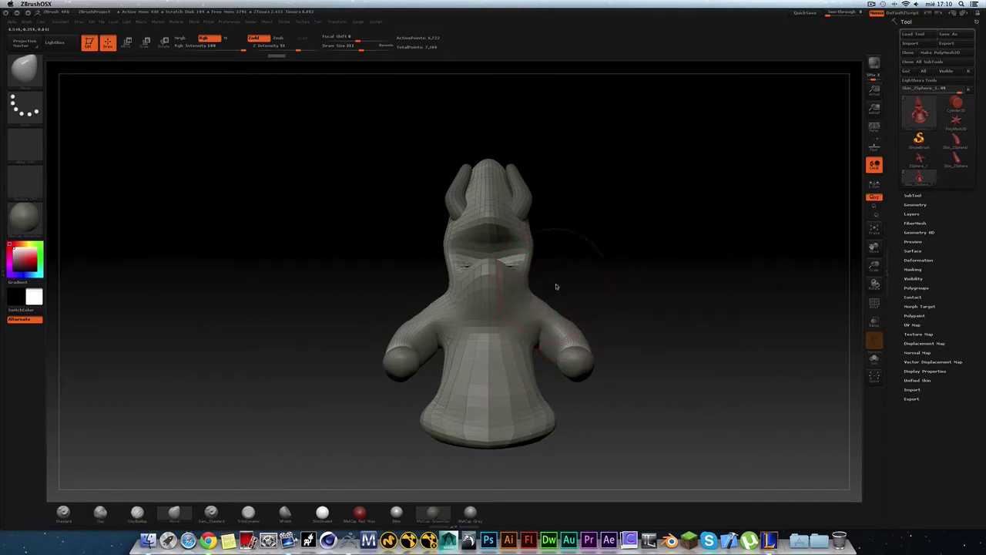
mouse_move(570, 262)
mouse_down()
mouse_move(529, 264)
mouse_move(496, 248)
mouse_move(477, 265)
mouse_up()
drag(483, 231, 469, 225)
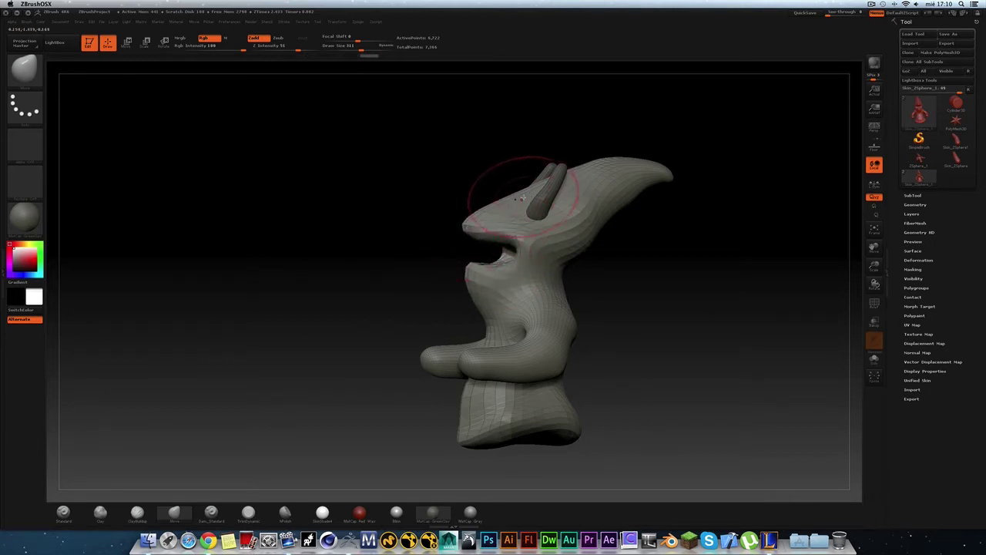
drag(523, 198, 595, 212)
Step: Set Draw Size to 64 and pick a trim brush to flatten the arm ends
mouse_move(606, 249)
mouse_down()
mouse_move(686, 303)
mouse_move(662, 304)
mouse_move(555, 198)
mouse_move(616, 300)
mouse_move(582, 289)
mouse_move(526, 303)
mouse_move(483, 334)
mouse_move(285, 339)
mouse_up()
mouse_move(570, 369)
mouse_down()
mouse_move(520, 337)
mouse_move(469, 348)
mouse_move(513, 328)
mouse_move(555, 279)
mouse_move(440, 329)
mouse_move(567, 346)
mouse_move(543, 356)
mouse_up()
key(s)
mouse_move(543, 356)
mouse_down()
mouse_move(583, 337)
mouse_move(510, 375)
mouse_move(496, 366)
mouse_move(567, 355)
mouse_move(585, 339)
mouse_move(579, 380)
mouse_move(509, 345)
mouse_up()
key(b)
key(t)
key(d)
click(219, 512)
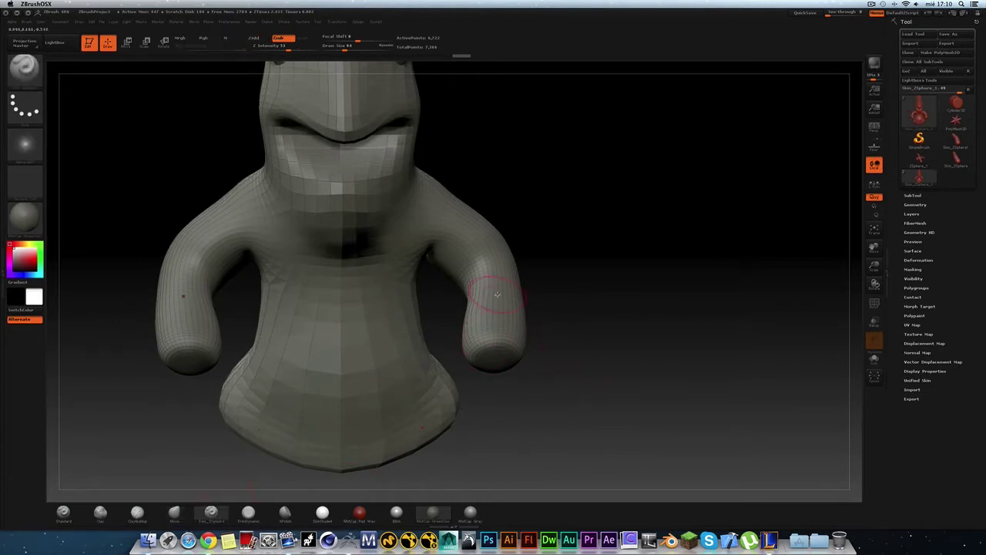
Step: Undo the engraved rings and carve a symmetric Dam_Standard crease around the arm ends
key(ctrl+z)
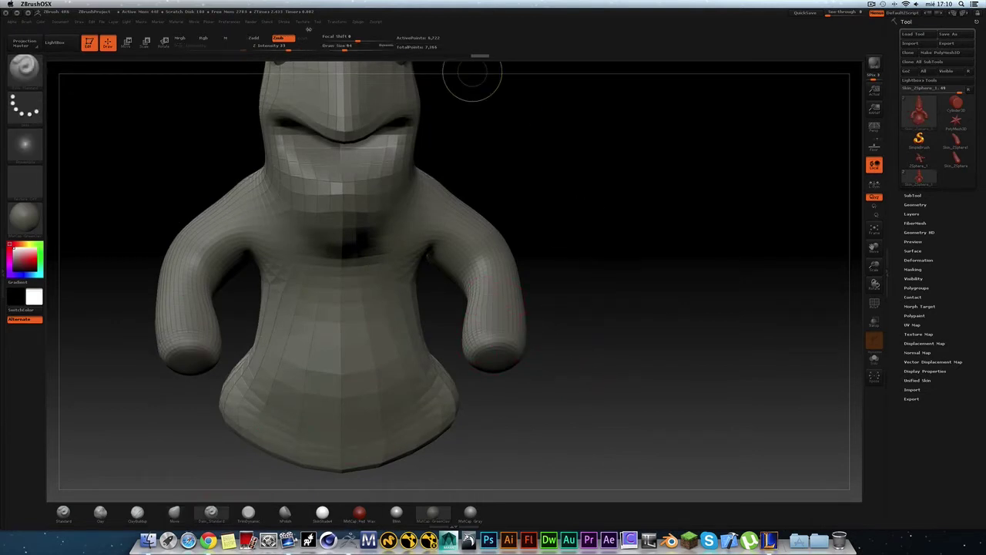
drag(480, 318, 520, 344)
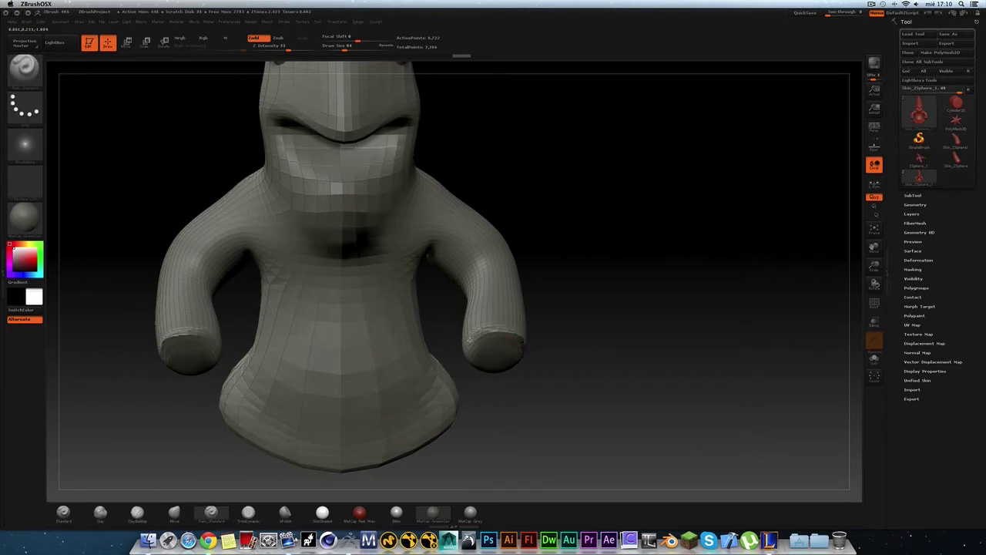
drag(539, 387, 486, 352)
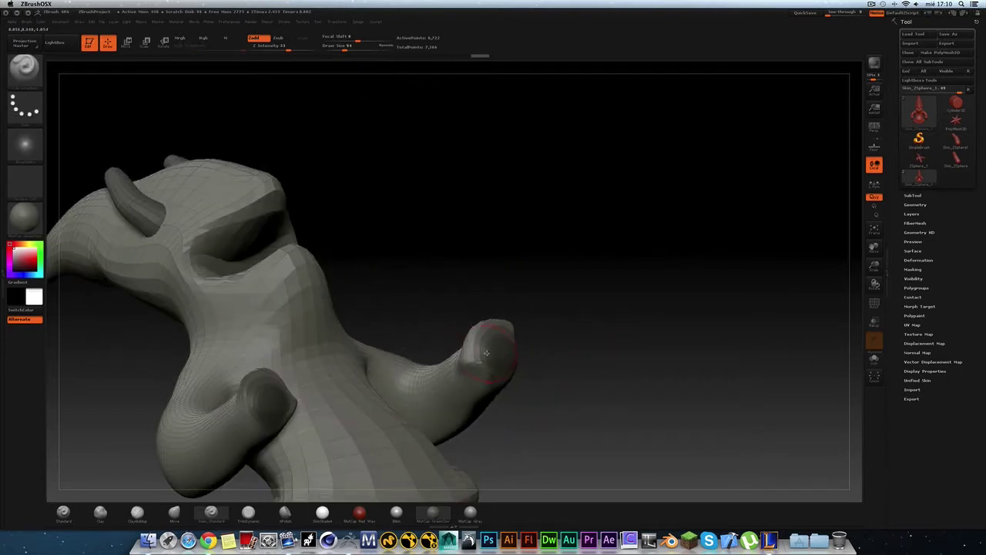
mouse_move(516, 389)
mouse_down()
mouse_move(587, 340)
mouse_move(706, 387)
mouse_move(609, 400)
mouse_up()
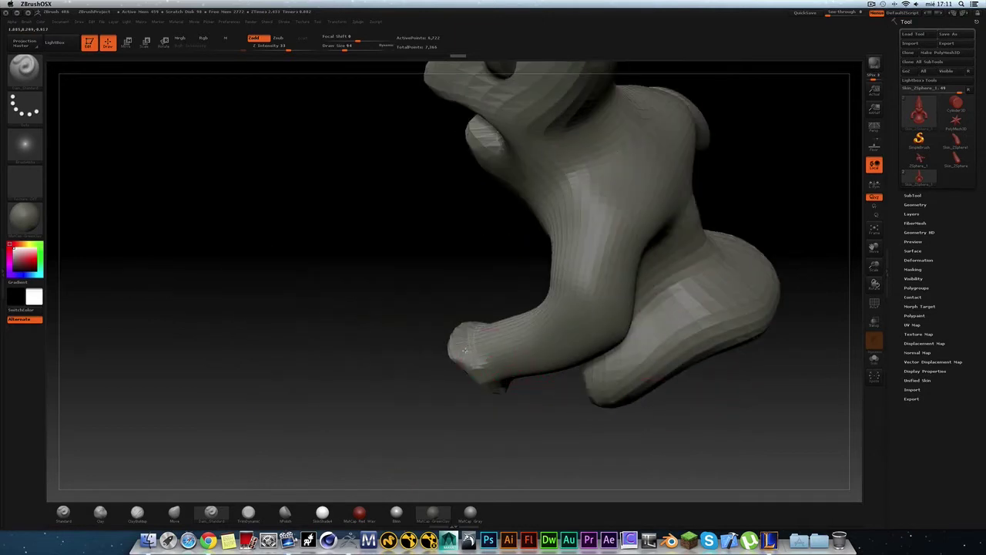
drag(496, 394, 495, 400)
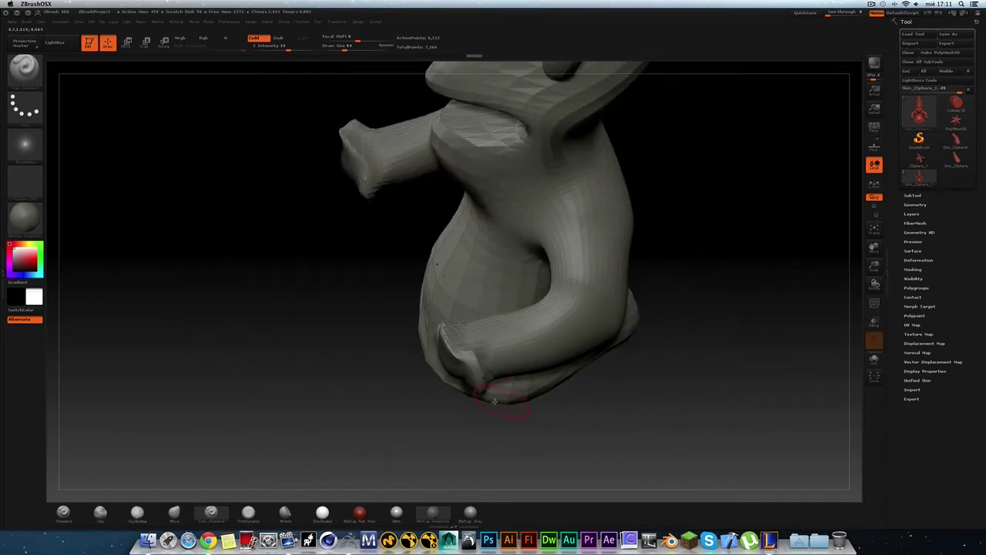
Step: Lower Draw Size to 51 and inspect the legs, feet and whole figure
click(99, 513)
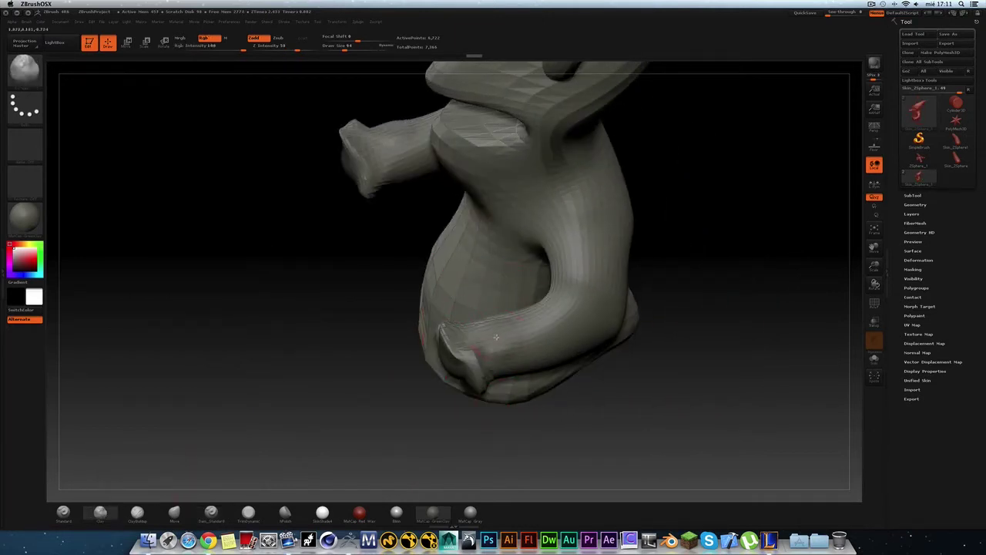
key(s)
drag(468, 331, 495, 337)
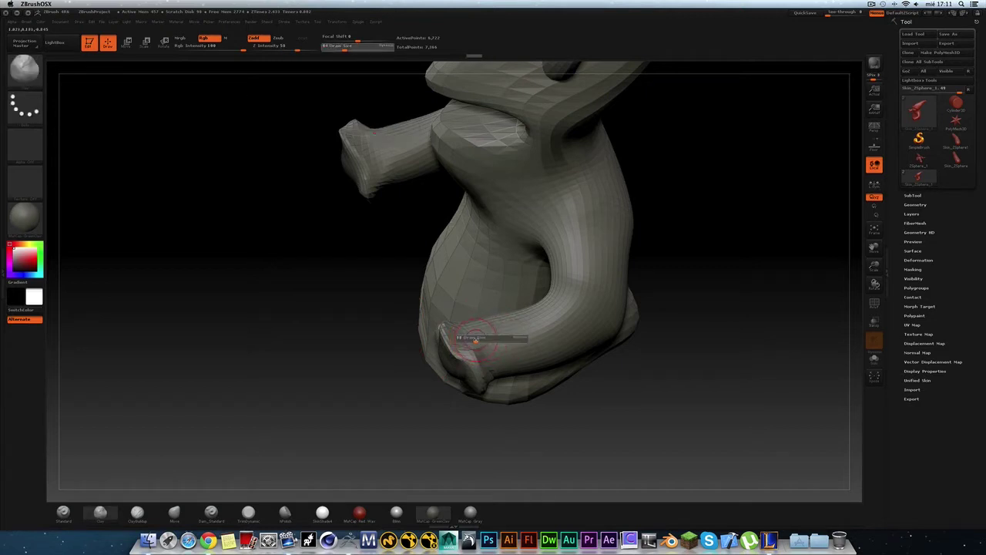
mouse_move(651, 395)
mouse_down()
mouse_move(632, 378)
mouse_move(665, 375)
mouse_move(412, 354)
mouse_move(506, 325)
mouse_move(416, 387)
mouse_up()
mouse_move(462, 441)
mouse_down()
mouse_move(495, 374)
mouse_move(506, 403)
mouse_move(431, 412)
mouse_up()
mouse_move(541, 388)
mouse_down()
mouse_move(545, 405)
mouse_move(480, 378)
mouse_move(592, 420)
mouse_up()
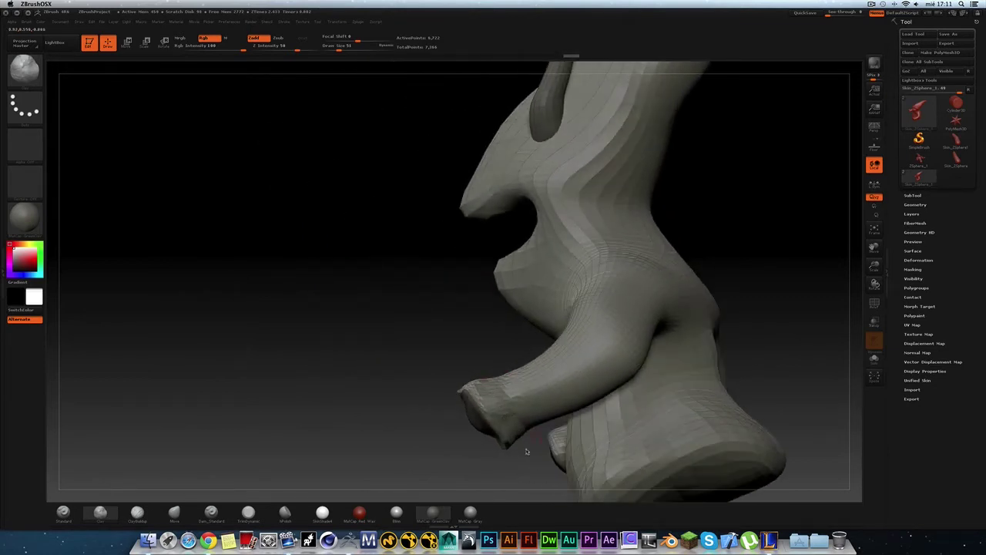
drag(526, 451, 521, 382)
mouse_move(458, 368)
mouse_down()
mouse_move(577, 354)
mouse_move(550, 422)
mouse_move(549, 383)
mouse_move(693, 323)
mouse_move(750, 284)
mouse_move(738, 311)
mouse_move(770, 296)
mouse_move(732, 346)
mouse_move(700, 193)
mouse_move(652, 174)
mouse_move(654, 293)
mouse_move(713, 292)
mouse_move(604, 178)
mouse_move(586, 134)
mouse_up()
mouse_move(566, 271)
alt+mouse_down()
mouse_move(526, 287)
mouse_move(660, 279)
mouse_move(587, 306)
alt+mouse_up()
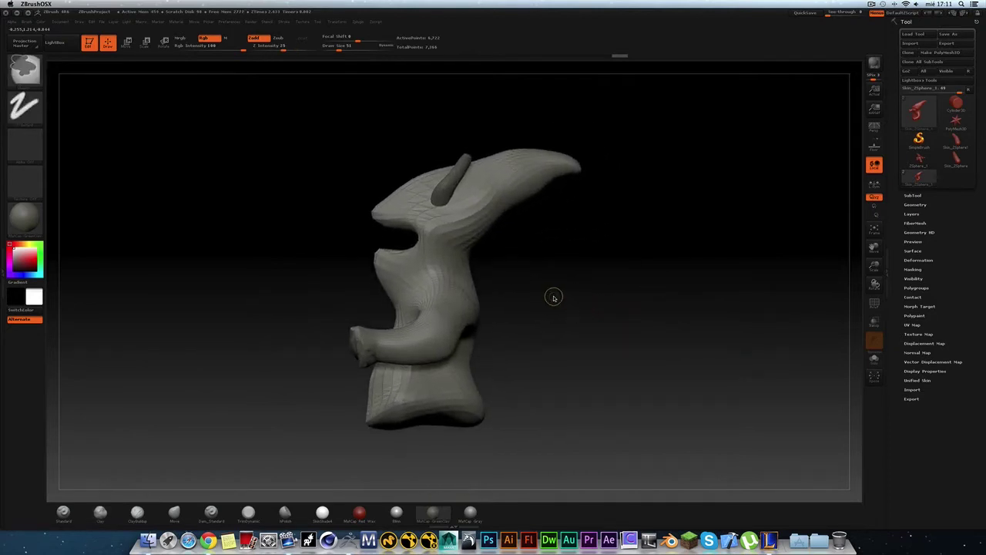
mouse_move(564, 283)
alt+mouse_down()
mouse_move(548, 294)
mouse_move(591, 245)
alt+mouse_up()
Step: Push both arm tips inward along Transpose move lines, then return to Draw mode
click(125, 43)
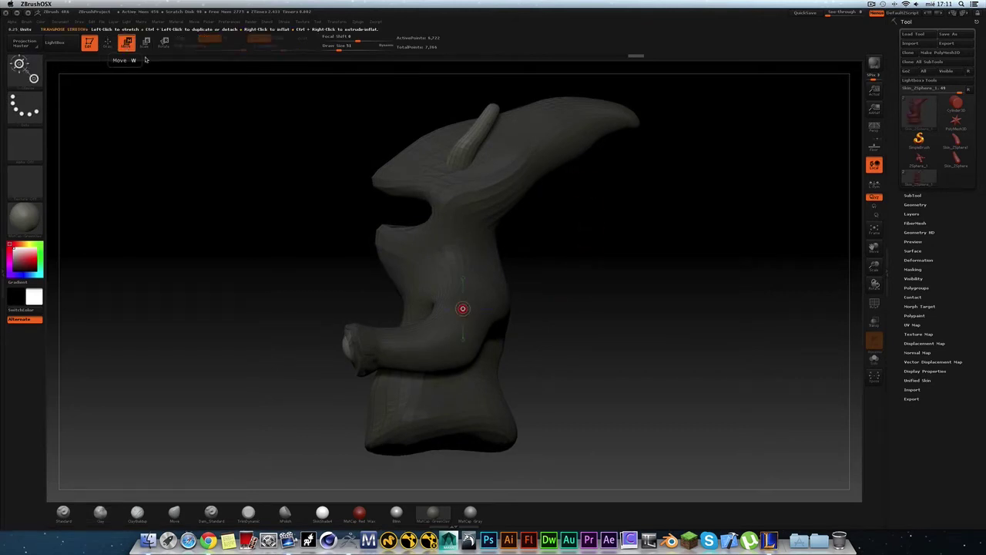
drag(346, 343, 355, 339)
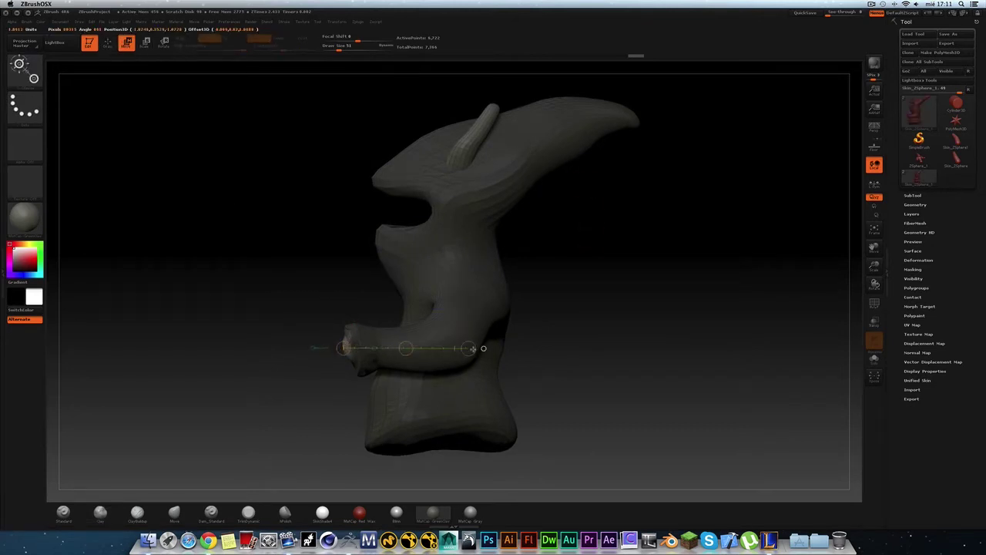
drag(440, 346, 445, 348)
drag(341, 346, 534, 343)
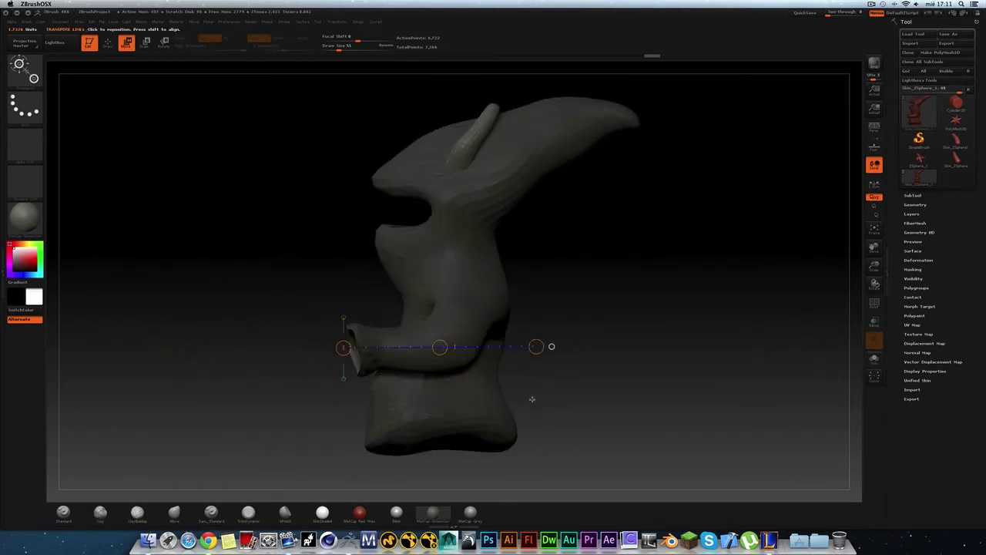
drag(440, 348, 450, 349)
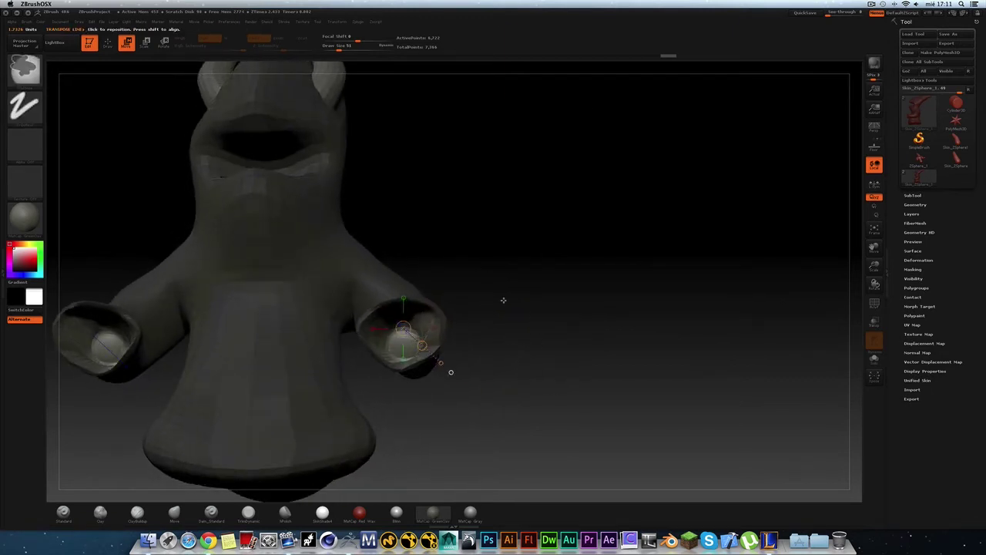
click(107, 43)
drag(493, 176, 554, 227)
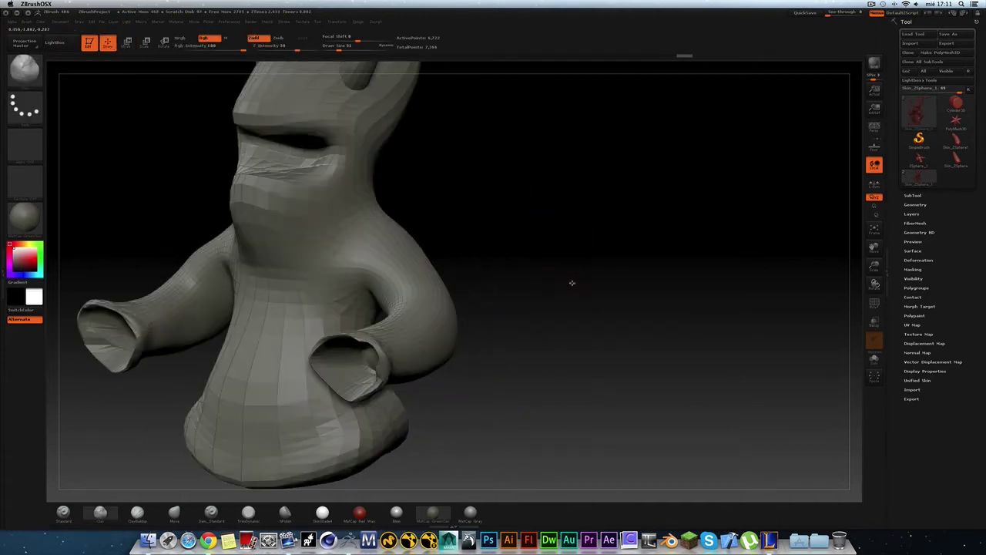
Step: Inspect the arm openings and horns from several angles and switch to the ClayBuildup brush
drag(571, 283, 463, 374)
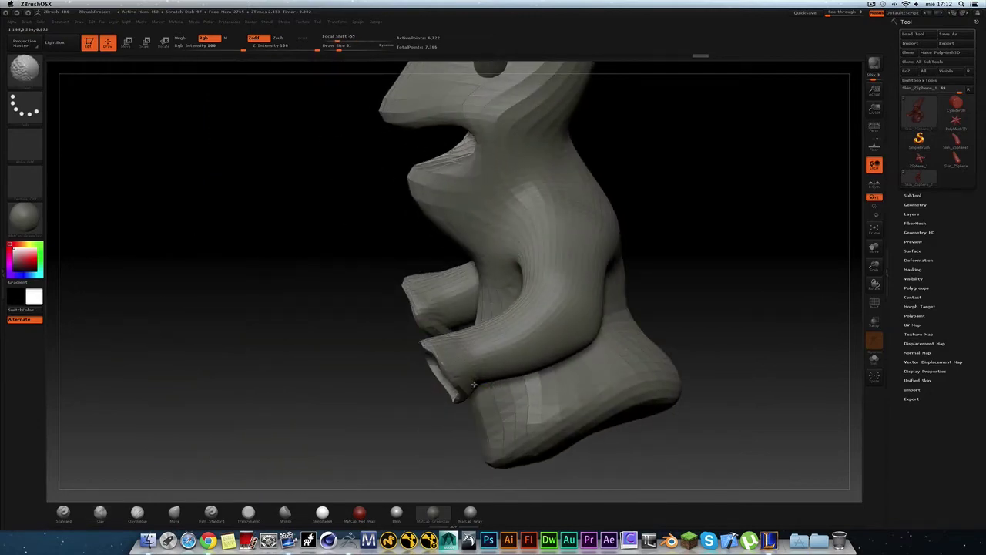
drag(473, 383, 443, 373)
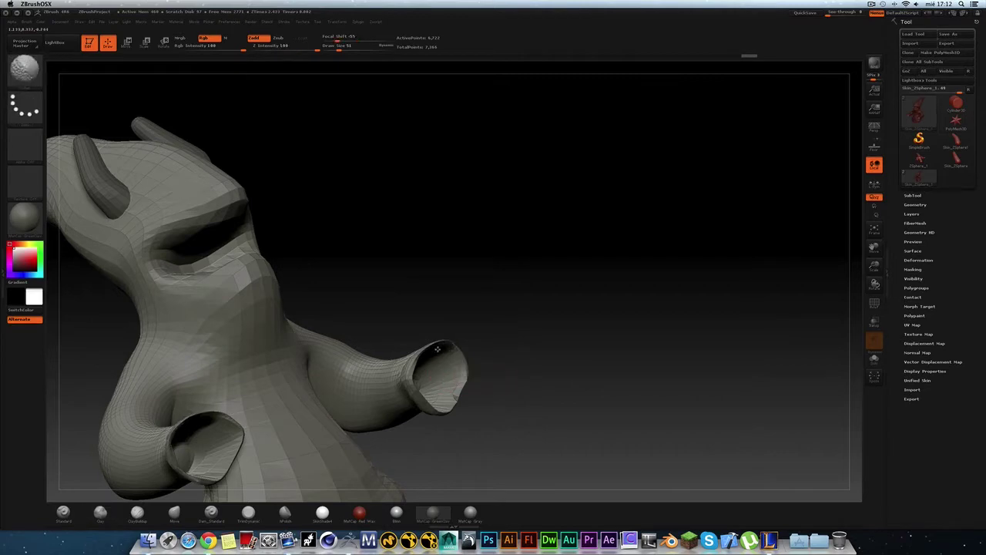
drag(478, 401, 423, 378)
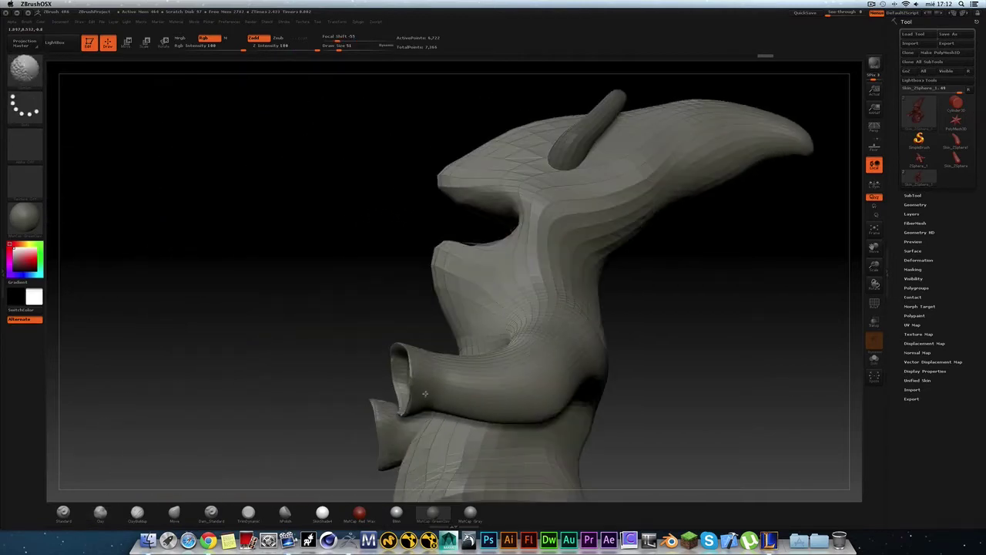
drag(305, 374, 468, 408)
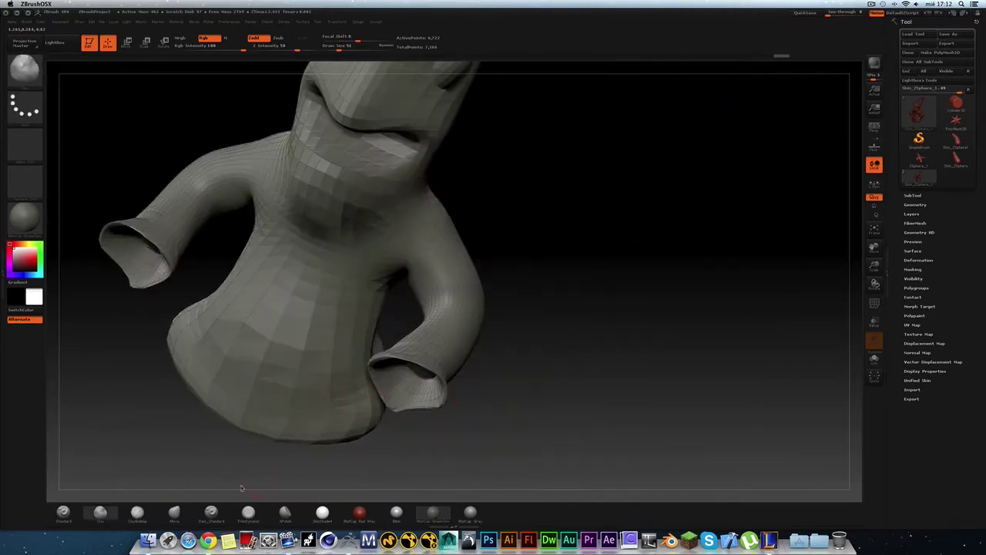
click(135, 517)
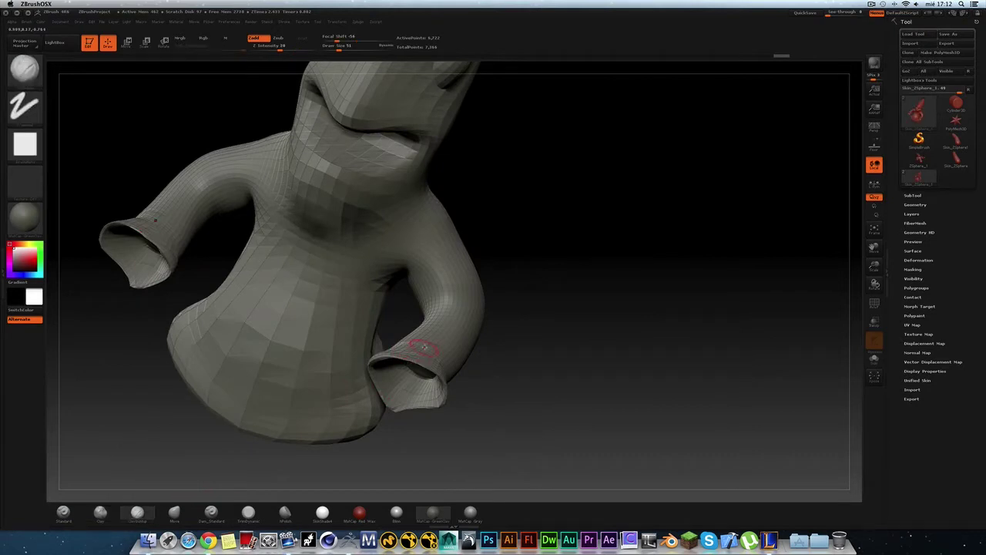
drag(483, 374, 471, 403)
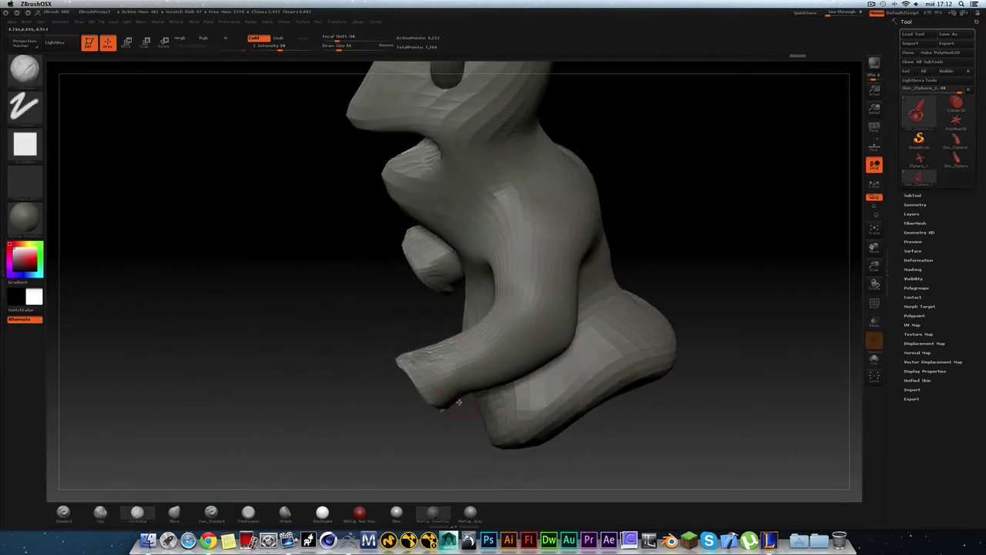
key(b)
key(s)
key(t)
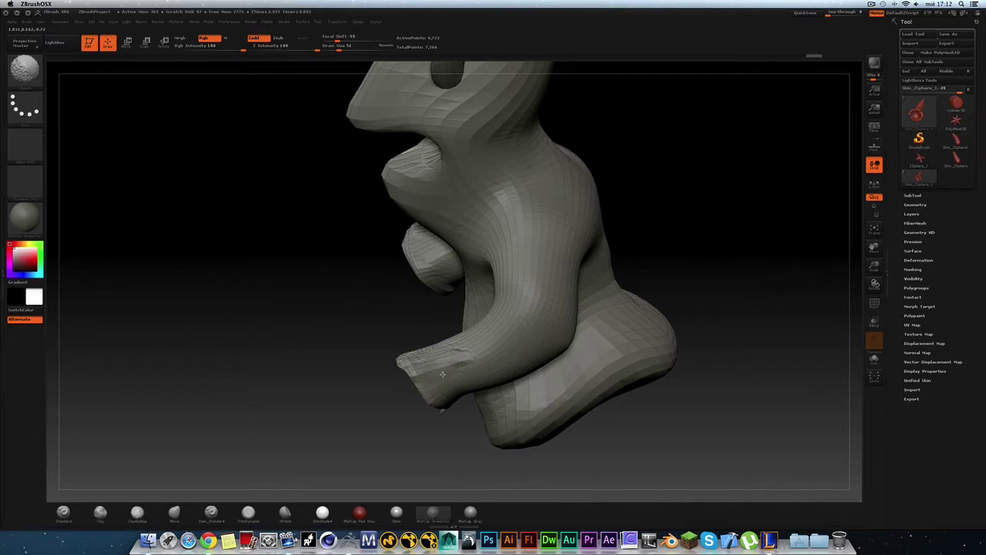
mouse_move(385, 386)
mouse_down()
mouse_move(503, 348)
mouse_move(462, 355)
mouse_up()
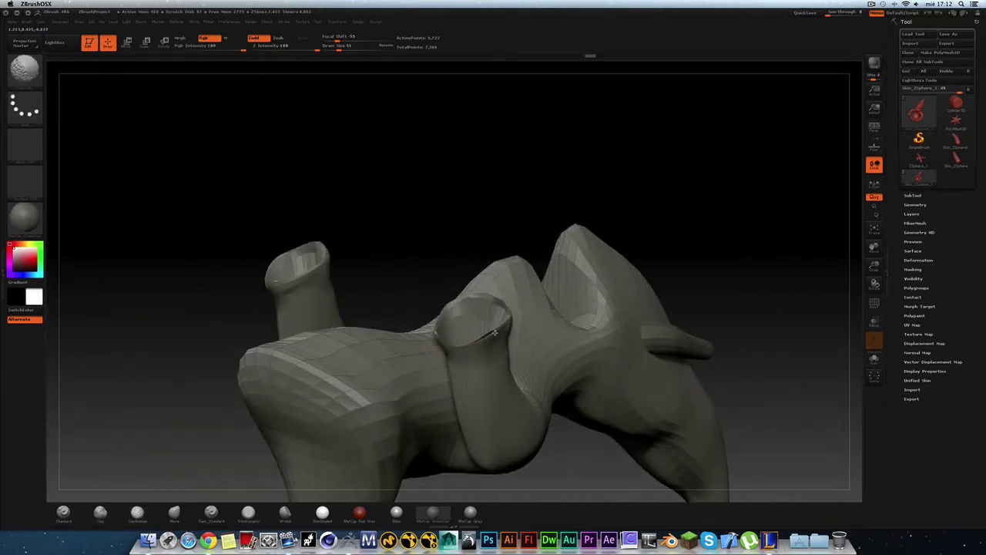
mouse_move(411, 265)
mouse_down()
mouse_move(458, 315)
mouse_move(488, 372)
mouse_up()
mouse_move(623, 410)
mouse_down()
mouse_move(550, 407)
mouse_move(531, 379)
mouse_up()
mouse_move(626, 435)
mouse_down()
mouse_move(495, 399)
mouse_move(445, 432)
mouse_up()
Step: Divide the mesh one level with Ctrl+D to about 26,000 active points
key(1)
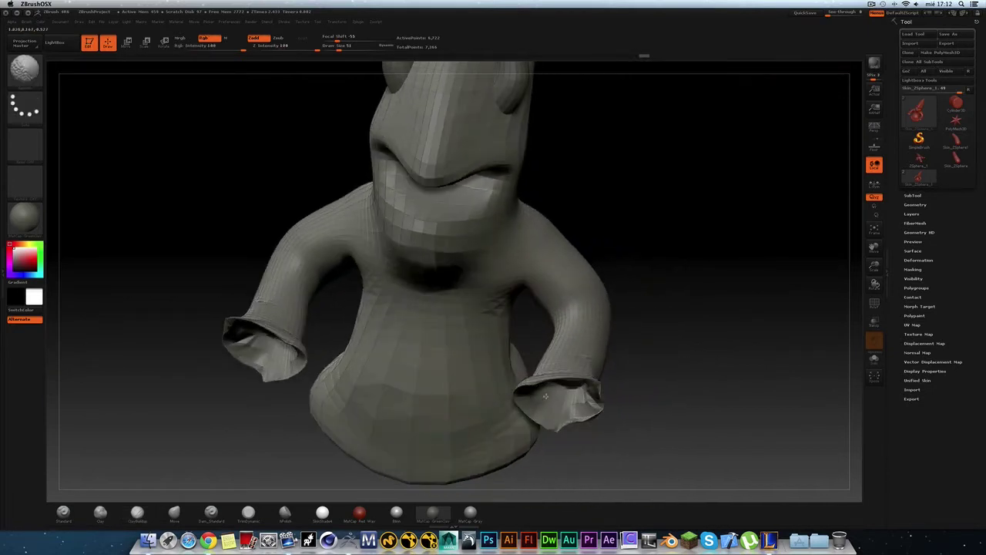
key(ctrl+d)
drag(650, 390, 575, 399)
key(1)
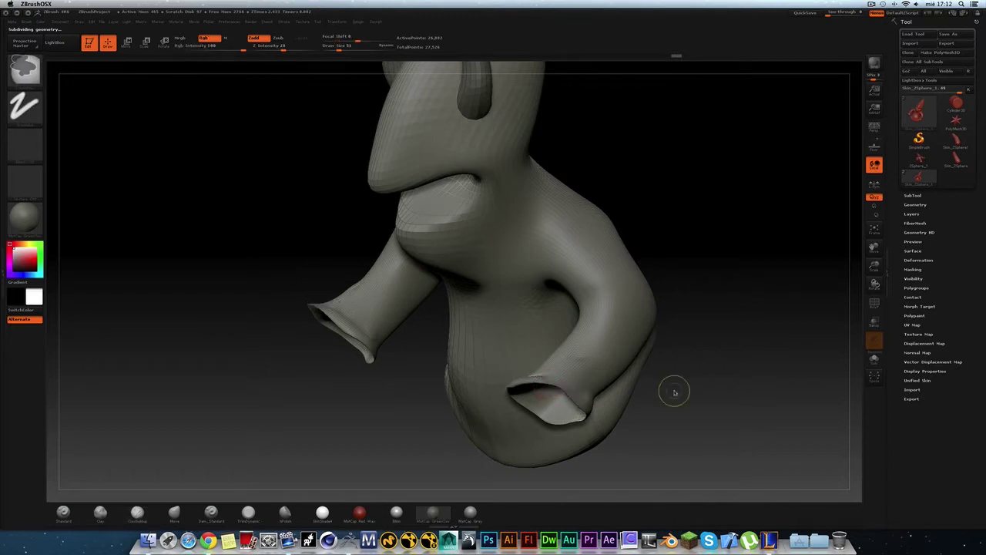
Step: Pick a new brush from the palette and set Draw Size to 136
click(248, 512)
key(b)
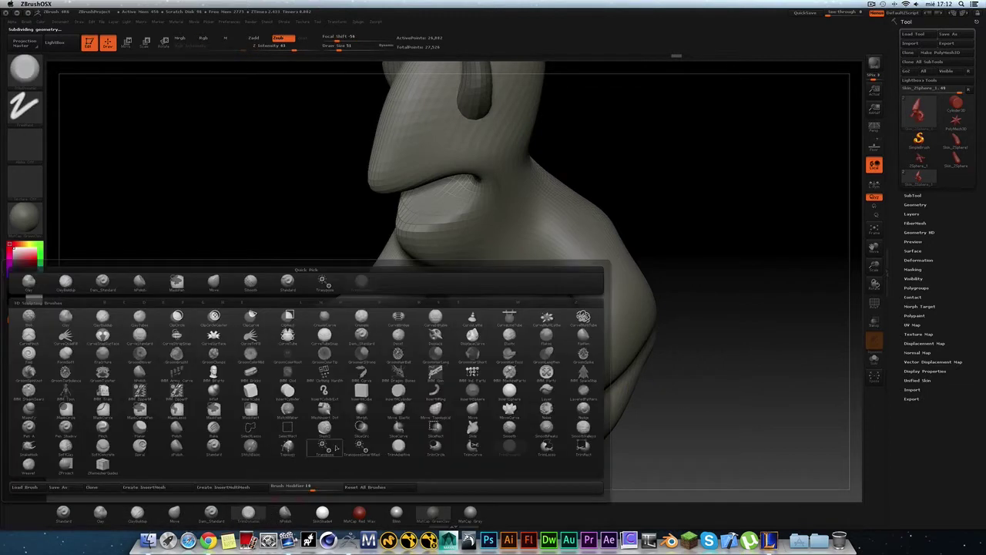
mouse_move(435, 410)
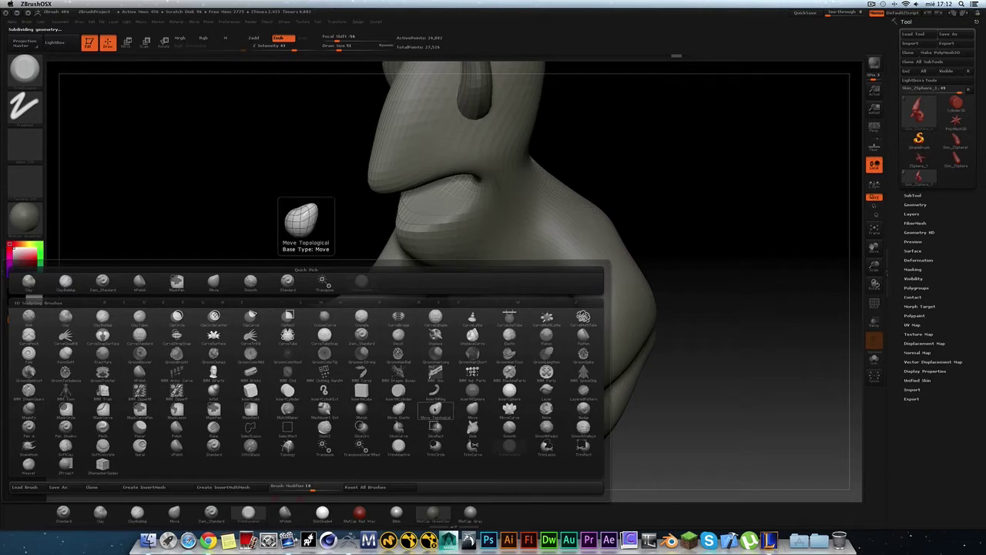
click(435, 412)
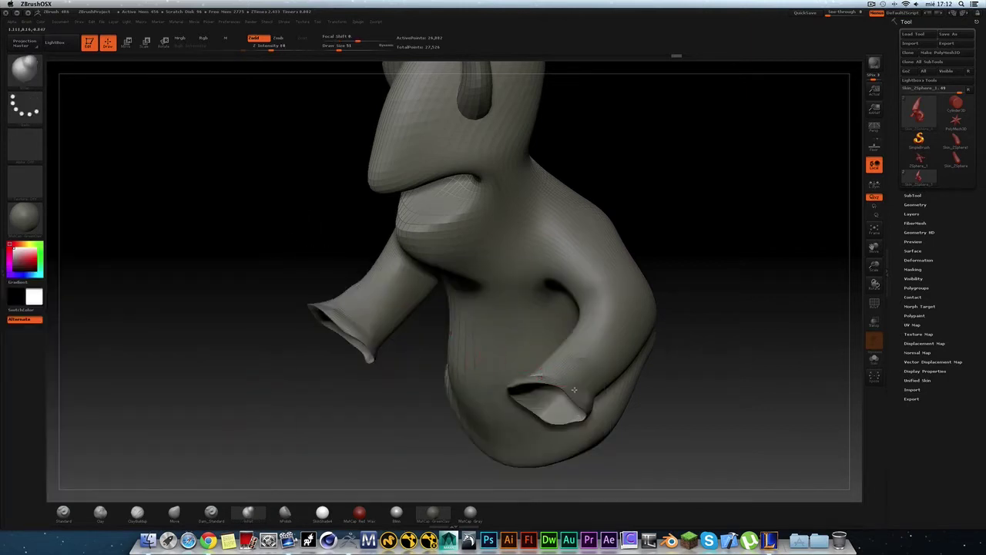
key(s)
drag(583, 395, 570, 387)
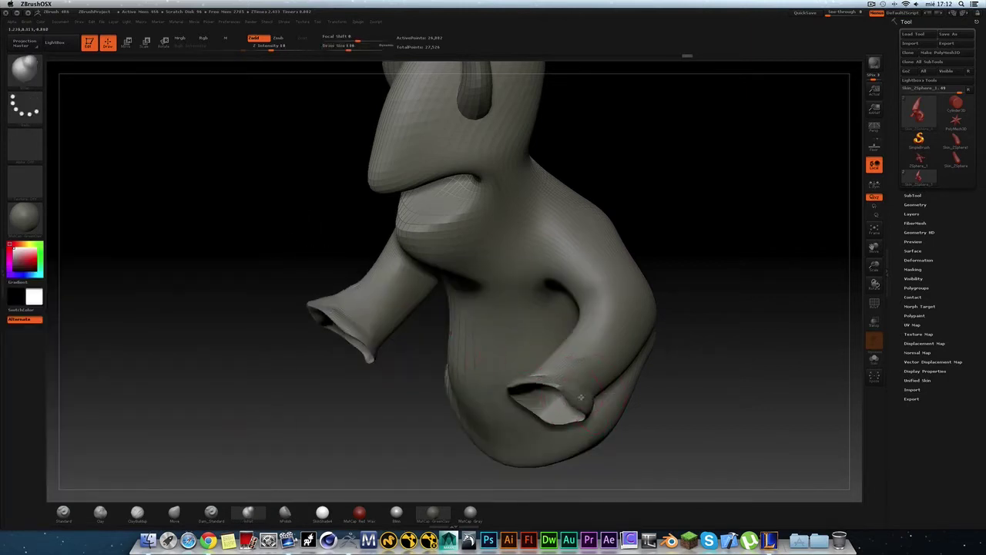
mouse_move(726, 397)
mouse_down()
mouse_move(610, 388)
mouse_move(640, 426)
mouse_move(539, 407)
mouse_up()
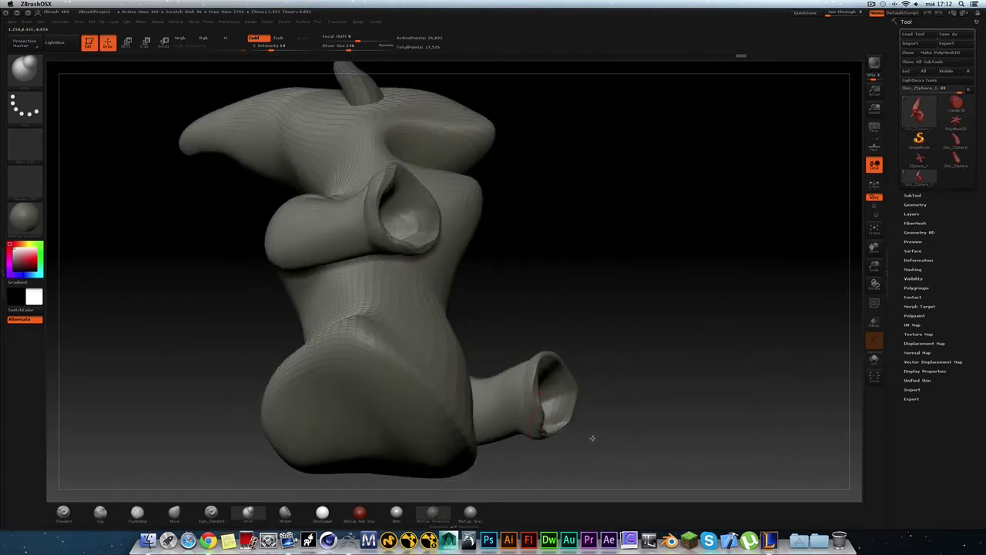
drag(593, 440, 572, 407)
mouse_move(640, 415)
mouse_down()
mouse_move(627, 437)
mouse_move(647, 416)
mouse_up()
Step: Reshape the rims of both arm openings with the Move brush
click(177, 513)
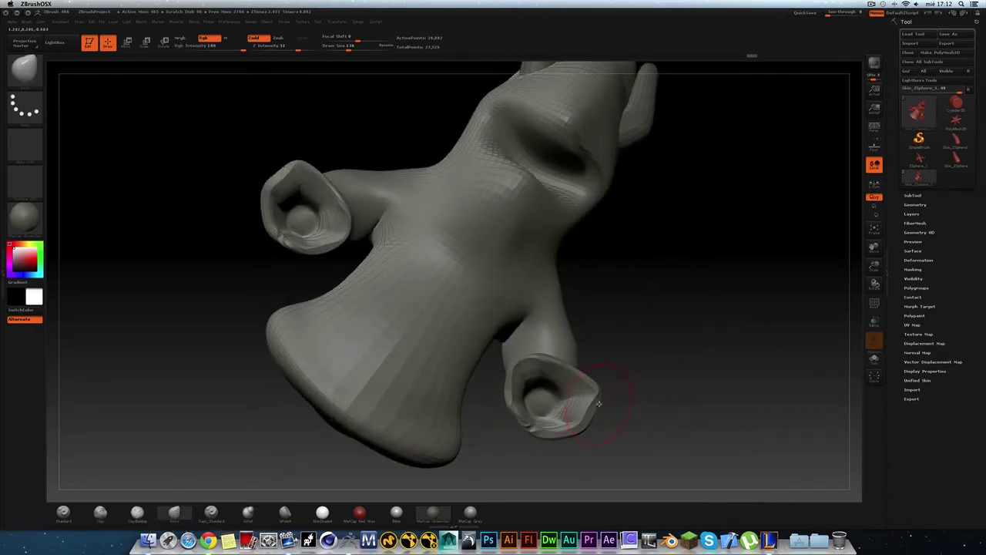
mouse_move(587, 384)
mouse_down()
mouse_move(537, 371)
mouse_move(543, 362)
mouse_up()
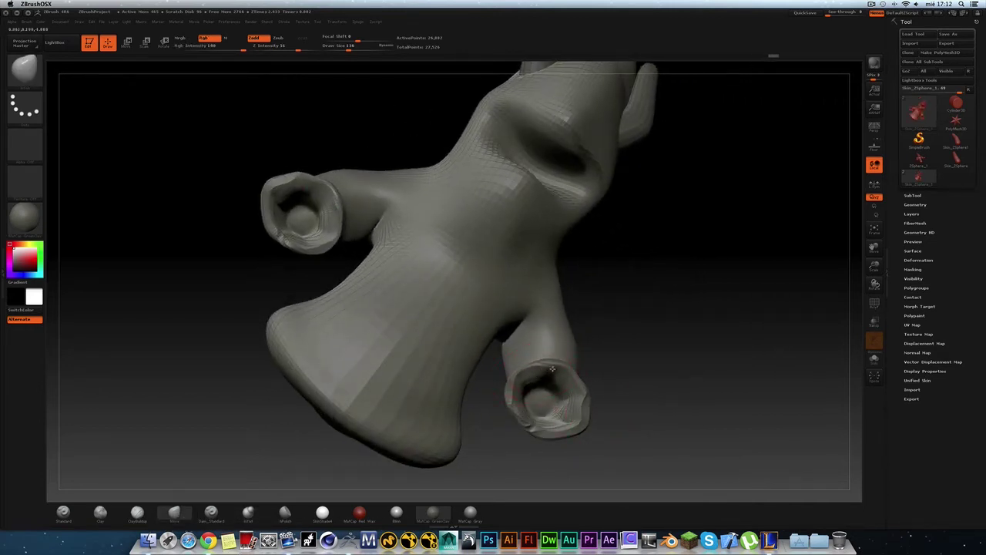
mouse_move(608, 416)
mouse_down()
mouse_move(644, 410)
mouse_move(529, 417)
mouse_move(524, 402)
mouse_move(539, 397)
mouse_move(543, 412)
mouse_move(559, 367)
mouse_up()
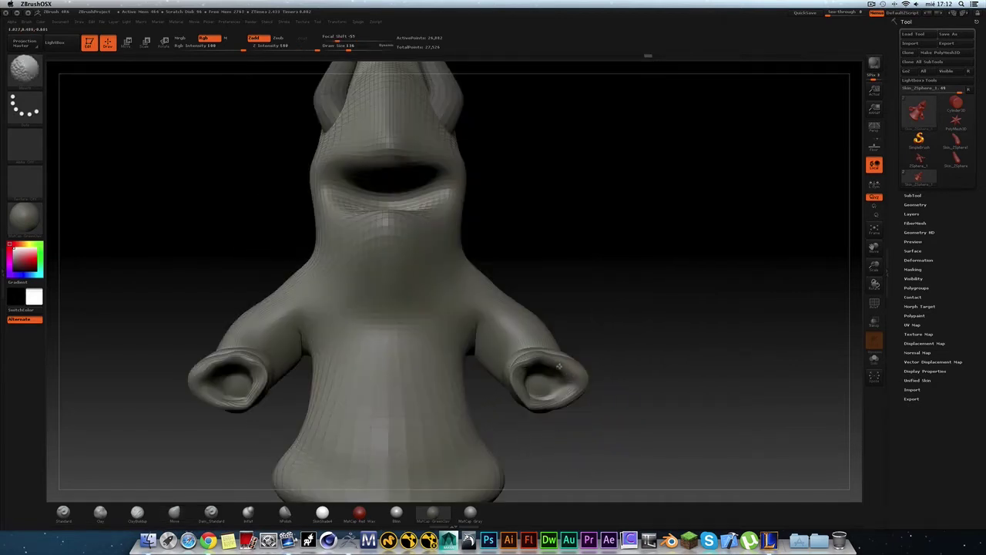
drag(620, 382, 595, 366)
mouse_move(514, 352)
mouse_down()
mouse_move(810, 388)
mouse_move(605, 341)
mouse_move(704, 357)
mouse_move(525, 339)
mouse_up()
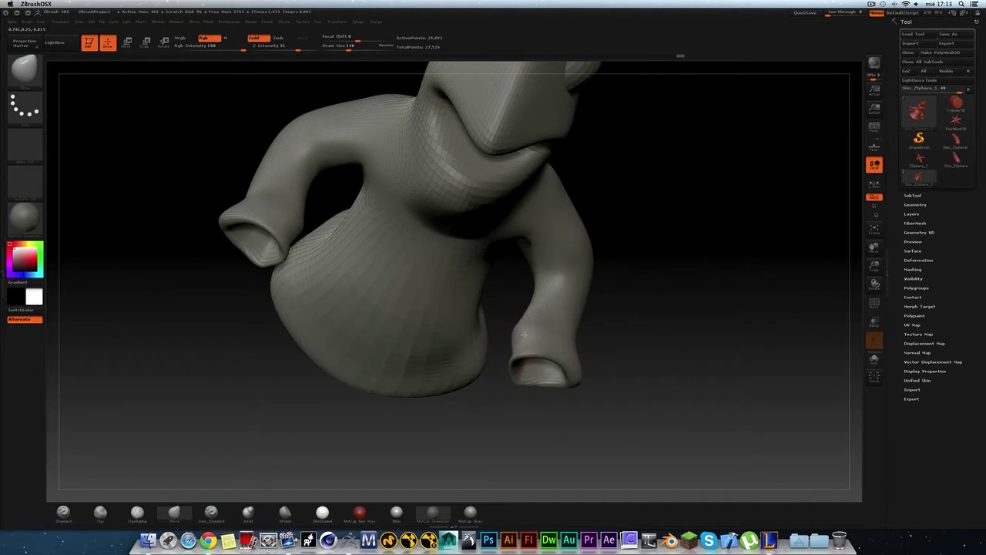
mouse_move(589, 333)
mouse_down()
mouse_move(634, 270)
mouse_move(636, 314)
mouse_up()
mouse_move(571, 366)
mouse_down()
mouse_move(684, 356)
mouse_move(682, 399)
mouse_move(712, 362)
mouse_move(677, 312)
mouse_move(491, 339)
mouse_up()
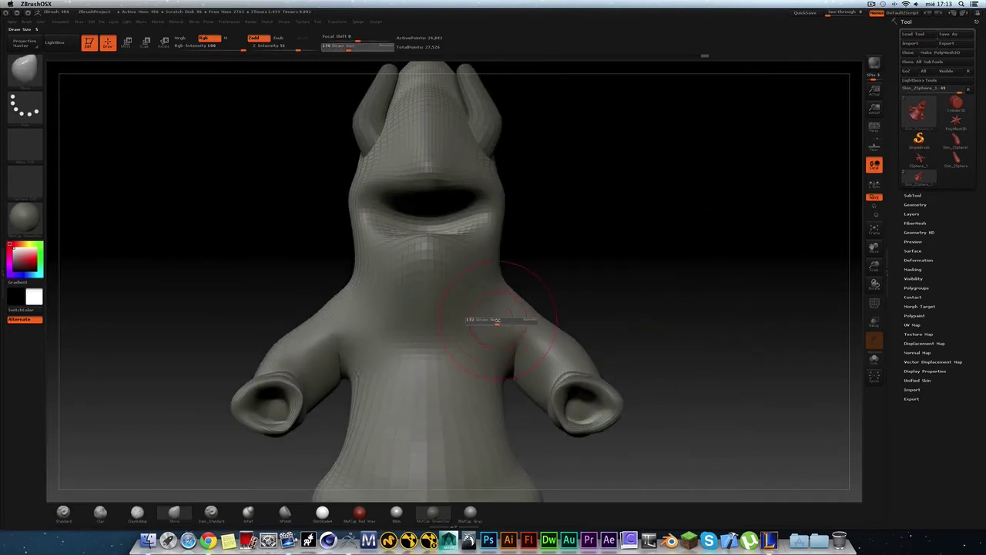
Step: Reshape and smooth the mouth's lower lip, checking it from front and three-quarter views
drag(577, 261, 456, 327)
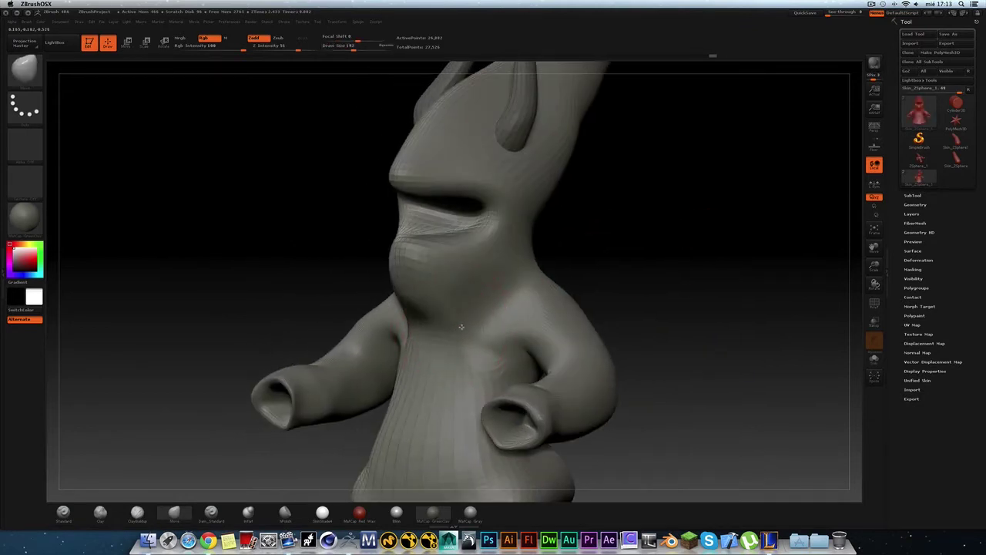
mouse_move(588, 269)
mouse_down()
mouse_move(616, 286)
mouse_move(611, 300)
mouse_move(609, 281)
mouse_move(407, 221)
mouse_move(485, 223)
mouse_up()
drag(431, 208, 485, 215)
drag(416, 223, 496, 250)
mouse_move(616, 269)
mouse_down()
mouse_move(568, 264)
mouse_move(572, 279)
mouse_up()
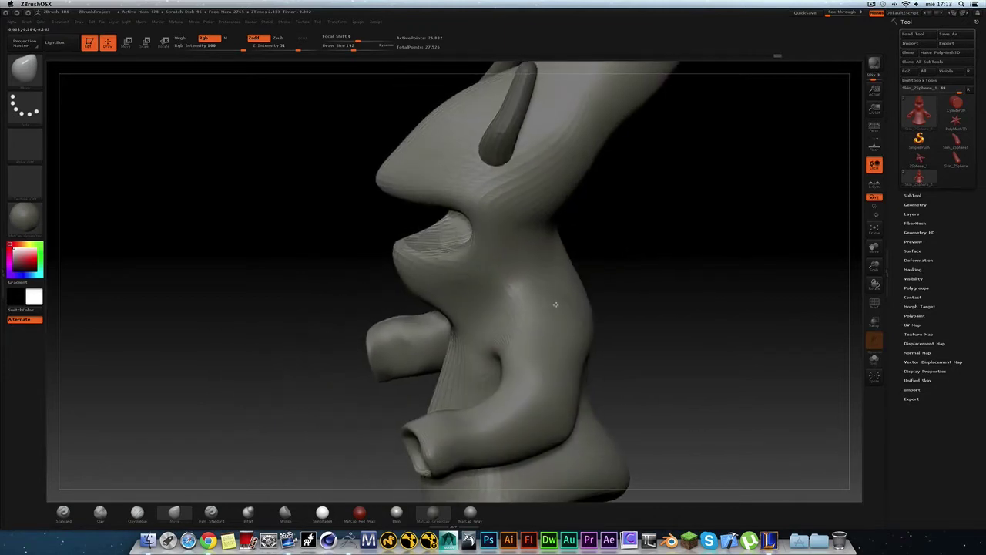
mouse_move(546, 217)
mouse_down()
mouse_move(672, 203)
mouse_move(612, 171)
mouse_move(642, 200)
mouse_move(557, 229)
mouse_move(620, 234)
mouse_move(418, 246)
mouse_move(588, 249)
mouse_move(563, 253)
mouse_move(597, 283)
mouse_move(381, 295)
mouse_move(529, 226)
mouse_move(465, 265)
mouse_up()
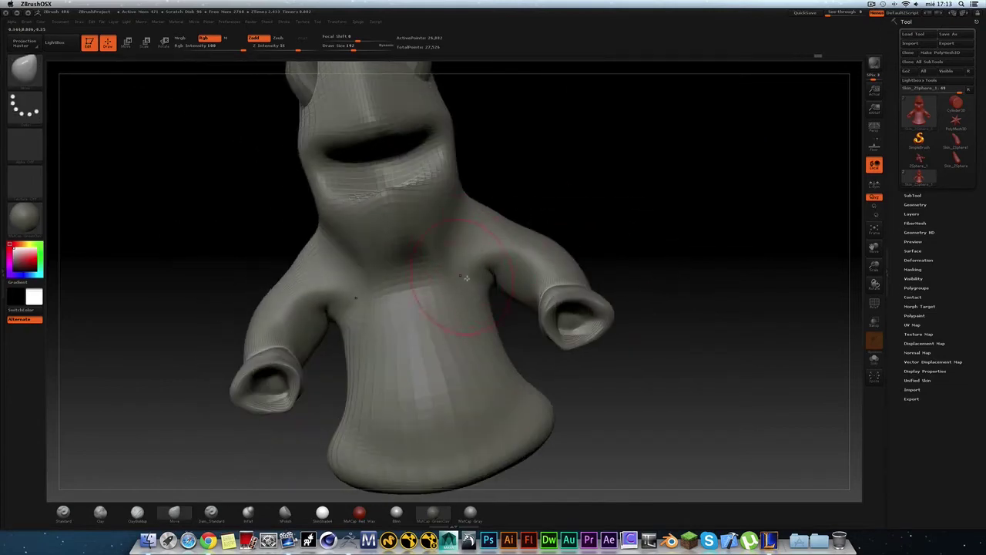
mouse_move(559, 182)
mouse_down()
mouse_move(575, 172)
mouse_move(675, 238)
mouse_up()
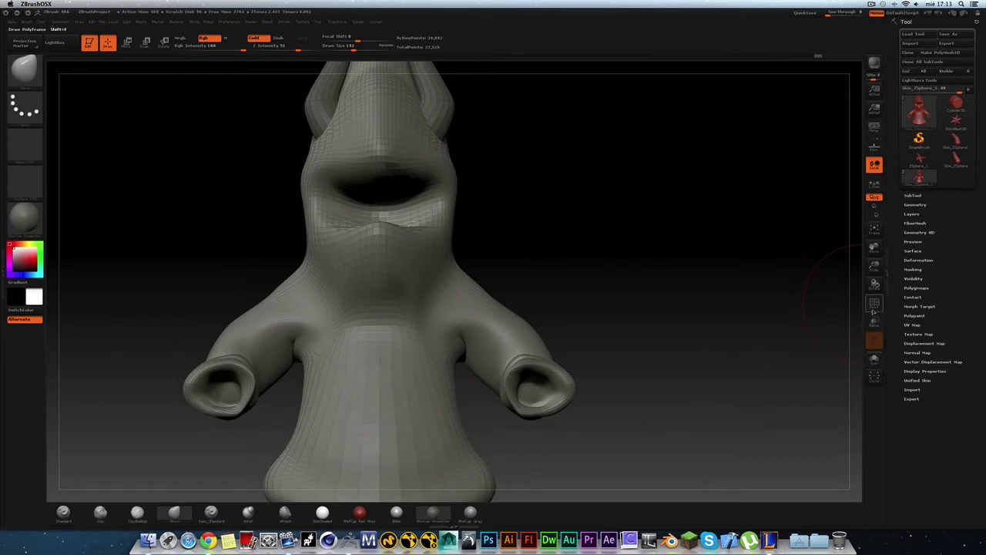
Step: Turn on PolyF to show the wireframe and polygroup colours, and inspect them all around
click(873, 306)
mouse_move(608, 255)
mouse_down()
mouse_move(480, 246)
mouse_move(452, 226)
mouse_move(493, 231)
mouse_move(557, 200)
mouse_up()
mouse_move(693, 219)
mouse_down()
mouse_move(660, 257)
mouse_move(676, 275)
mouse_move(731, 277)
mouse_up()
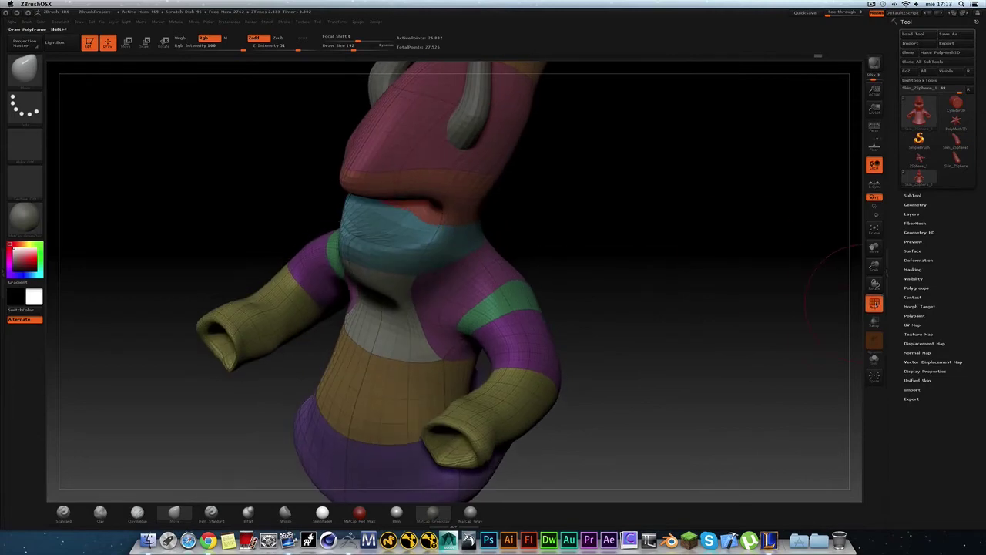
mouse_move(590, 161)
mouse_down()
mouse_move(588, 198)
mouse_move(528, 217)
mouse_move(521, 242)
mouse_move(577, 259)
mouse_move(584, 280)
mouse_move(563, 246)
mouse_move(568, 271)
mouse_move(550, 171)
mouse_move(475, 378)
mouse_move(520, 391)
mouse_up()
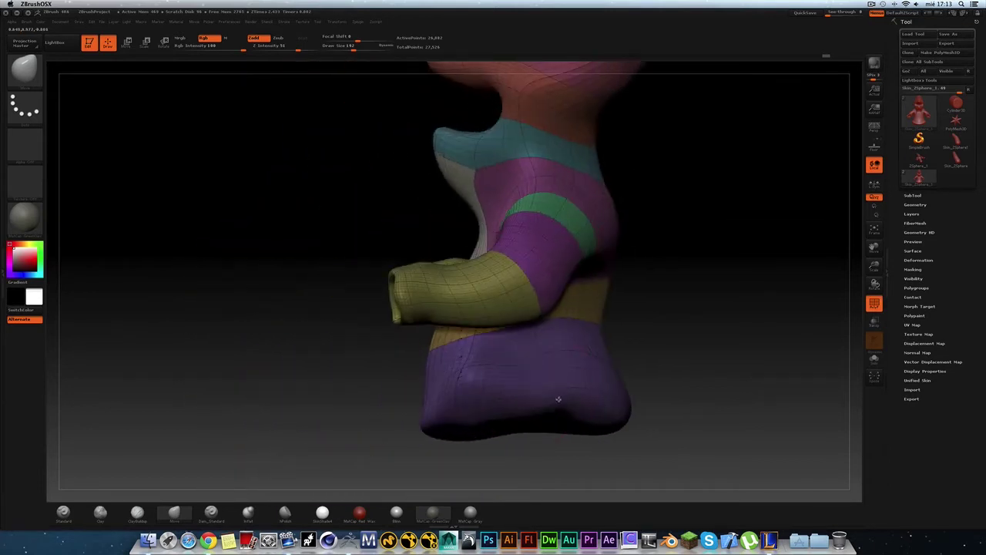
mouse_move(640, 384)
mouse_down()
mouse_move(588, 395)
mouse_move(416, 396)
mouse_move(608, 385)
mouse_move(570, 286)
mouse_move(567, 297)
mouse_up()
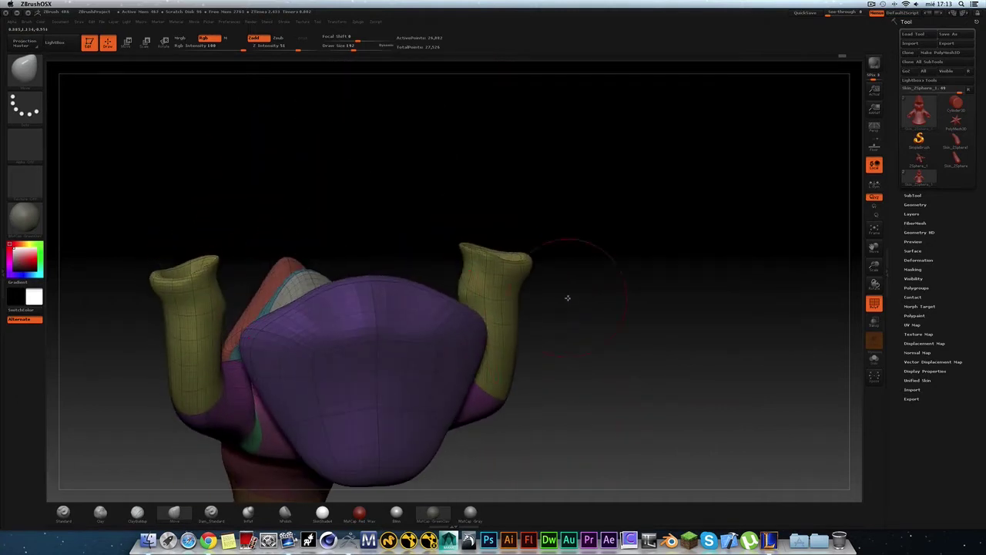
Step: Select the hPolish brush, review the head and horns, then hide PolyF
click(285, 511)
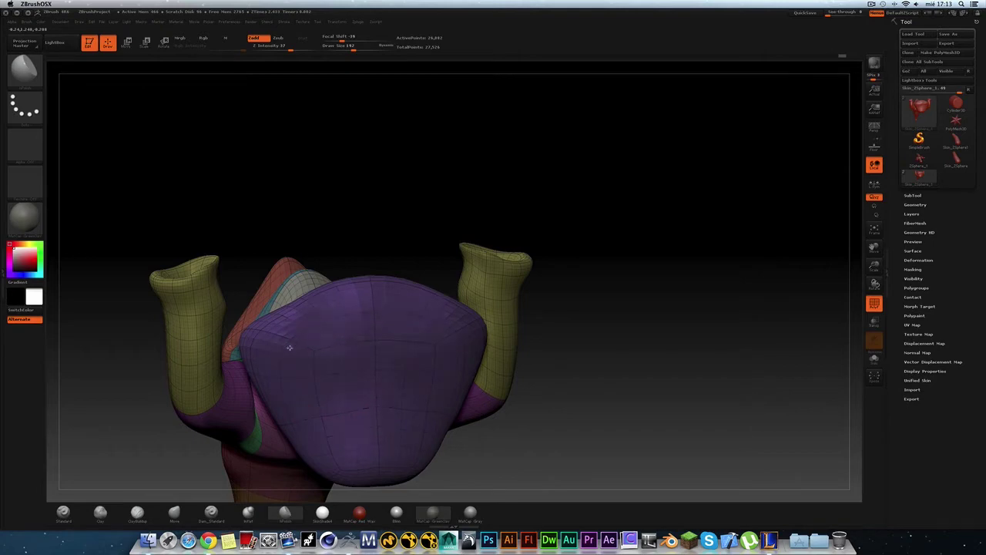
mouse_move(528, 321)
mouse_down()
mouse_move(546, 352)
mouse_move(528, 336)
mouse_move(534, 346)
mouse_move(376, 393)
mouse_up()
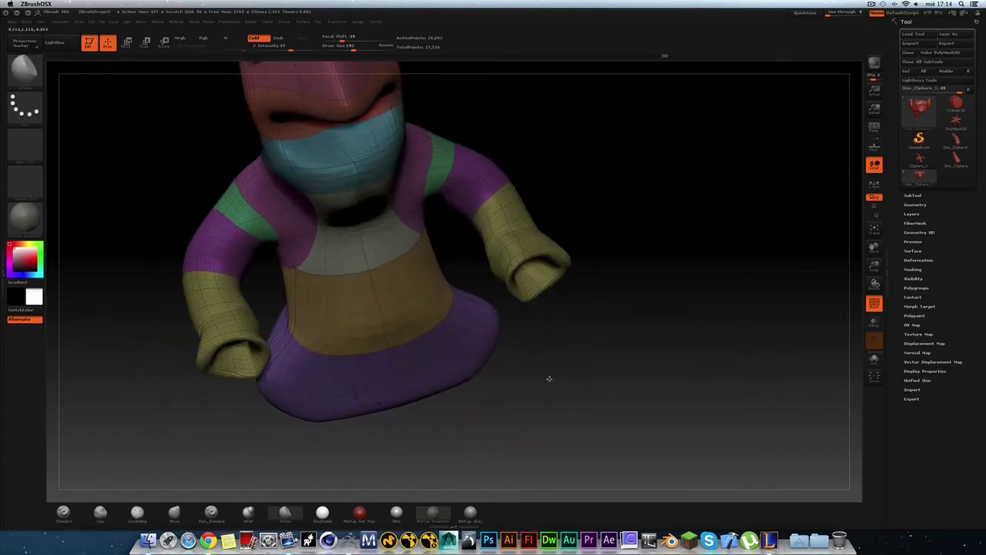
shift+drag(550, 378, 558, 374)
mouse_move(486, 408)
mouse_down()
mouse_move(523, 414)
mouse_move(612, 267)
mouse_move(517, 280)
mouse_move(497, 276)
mouse_move(501, 257)
mouse_move(588, 266)
mouse_move(616, 257)
mouse_move(631, 270)
mouse_move(533, 324)
mouse_move(550, 180)
mouse_move(537, 260)
mouse_move(600, 246)
mouse_move(593, 253)
mouse_move(662, 271)
mouse_move(601, 285)
mouse_move(623, 290)
mouse_up()
mouse_move(545, 257)
mouse_down()
mouse_move(561, 275)
mouse_move(551, 271)
mouse_up()
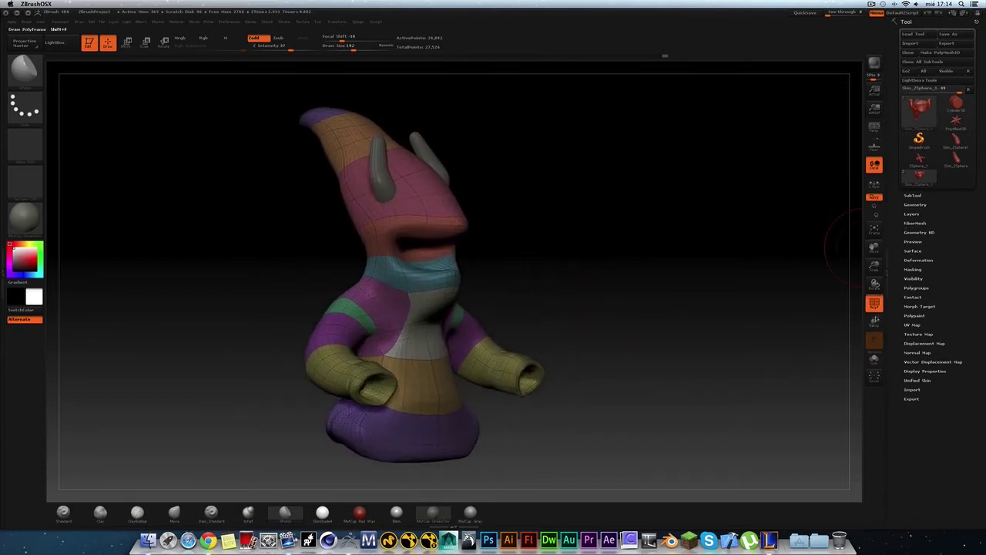
click(875, 303)
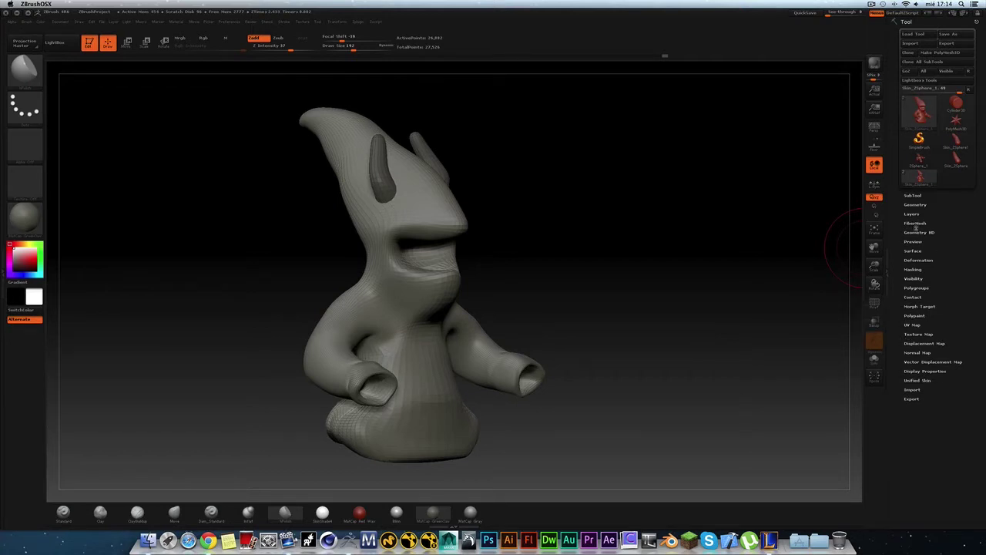
Step: Run ZRemesher from Tool > Geometry to retopologize the creature automatically
click(914, 205)
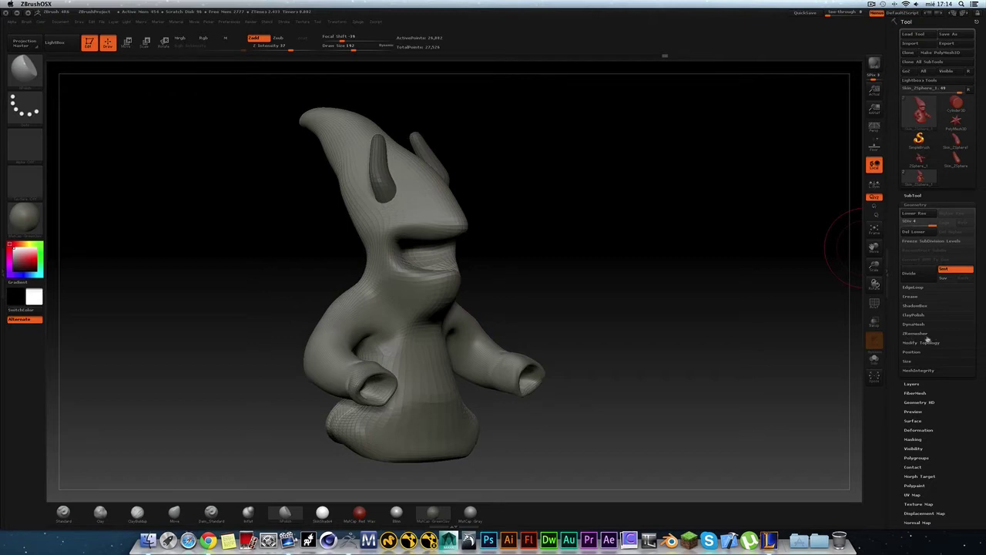
click(927, 339)
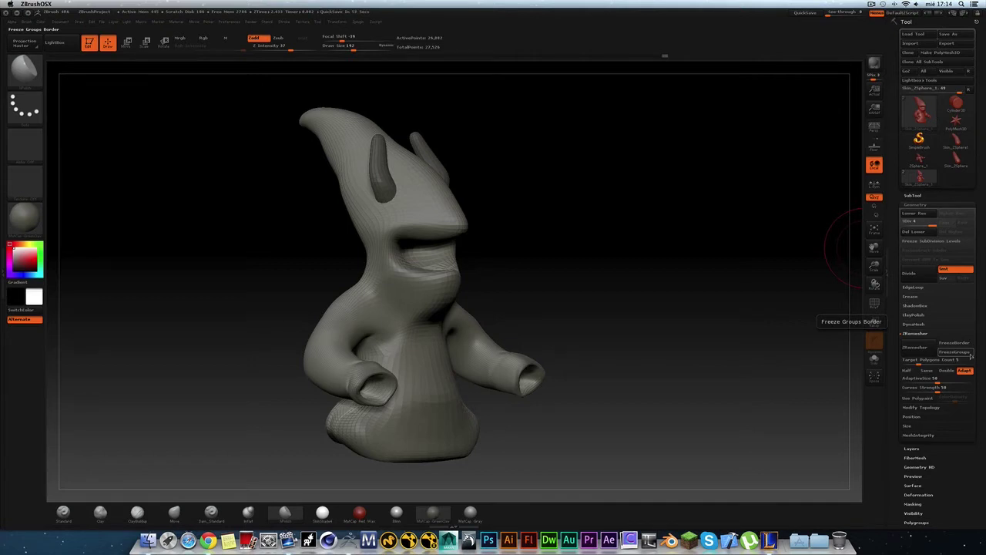
mouse_move(700, 357)
mouse_down()
mouse_move(517, 419)
mouse_move(574, 437)
mouse_move(462, 412)
mouse_up()
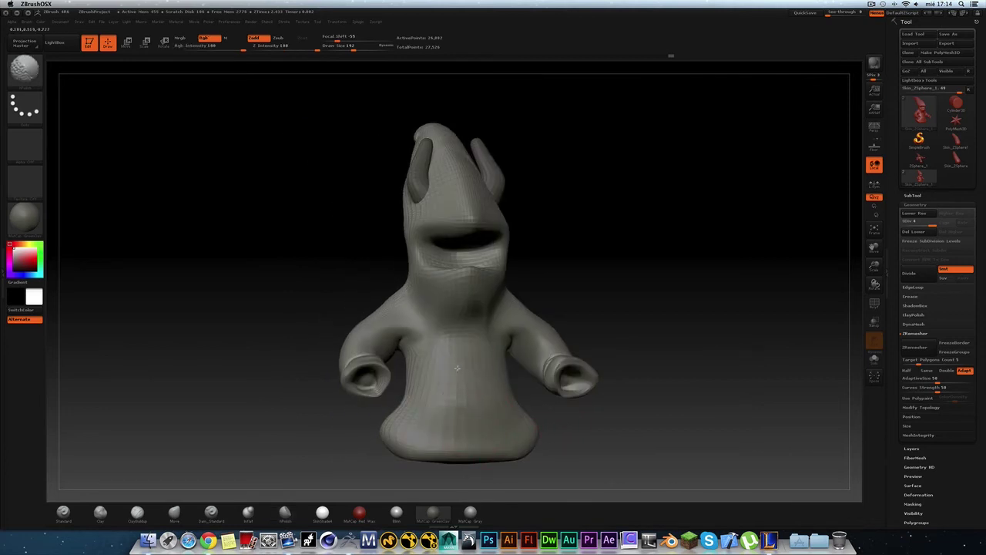
drag(559, 280, 623, 280)
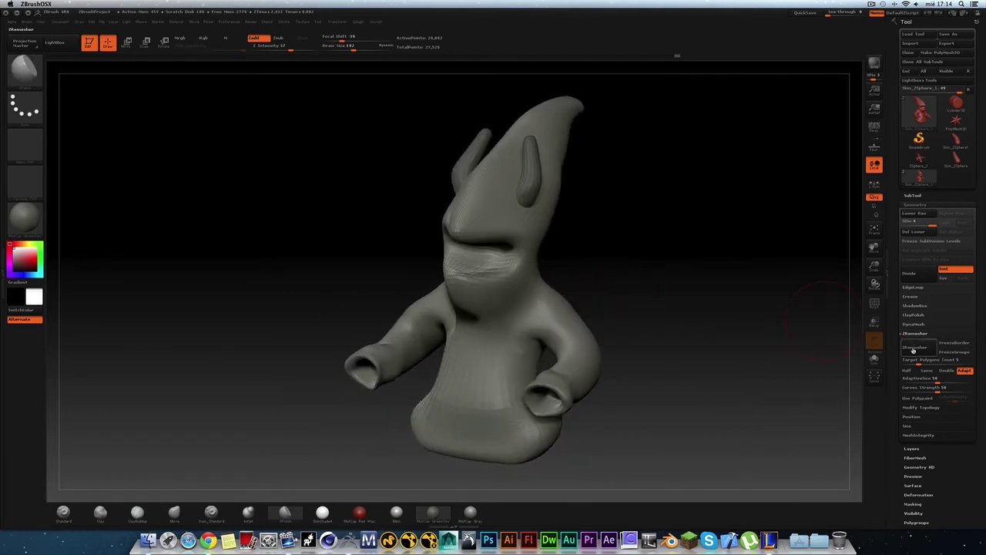
click(916, 349)
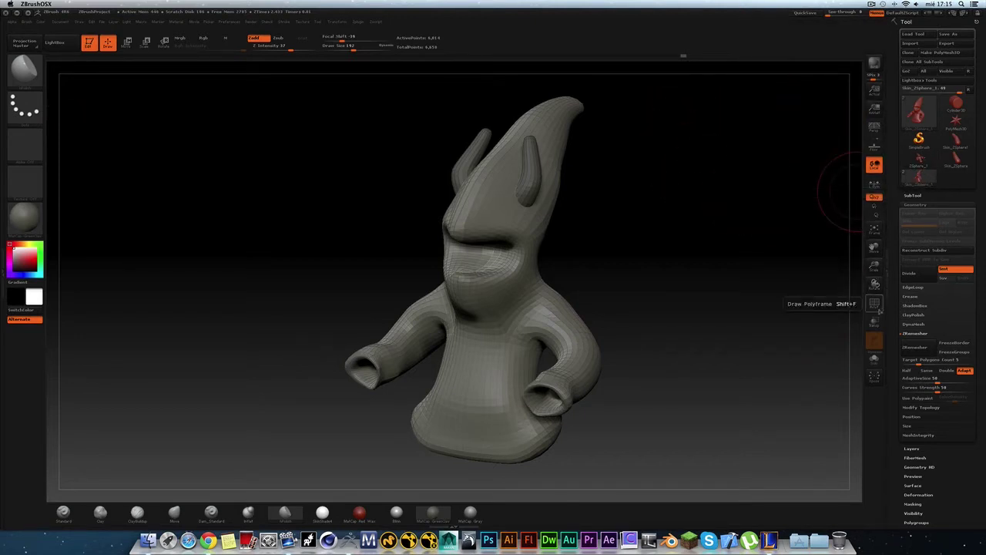
Step: Turn on Transp and rotate the model to inspect its quad wireframe topology
click(874, 321)
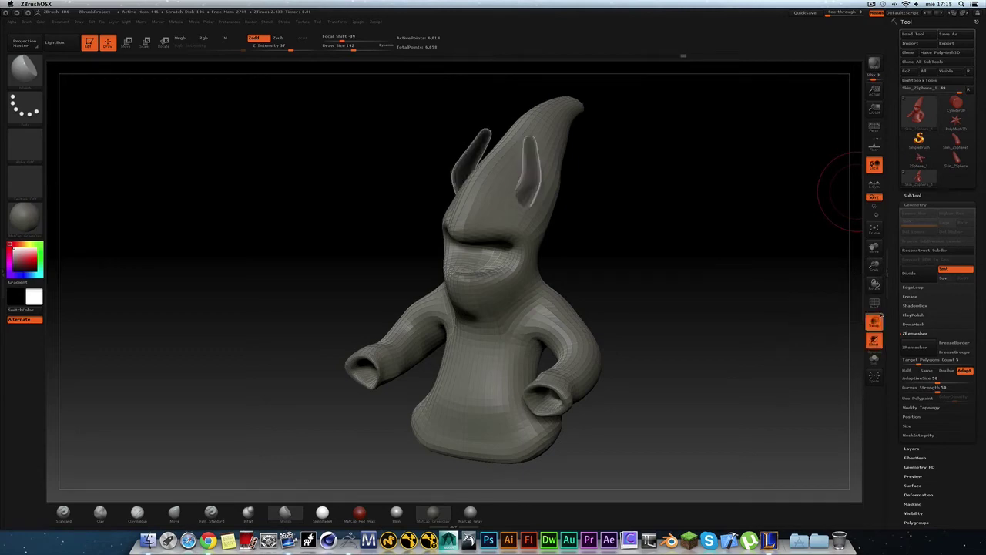
mouse_move(713, 330)
mouse_down()
mouse_move(700, 316)
mouse_move(572, 329)
mouse_move(673, 275)
mouse_move(640, 293)
mouse_move(642, 277)
mouse_move(711, 264)
mouse_move(636, 288)
mouse_move(609, 311)
mouse_move(671, 257)
mouse_move(570, 278)
mouse_move(528, 165)
mouse_up()
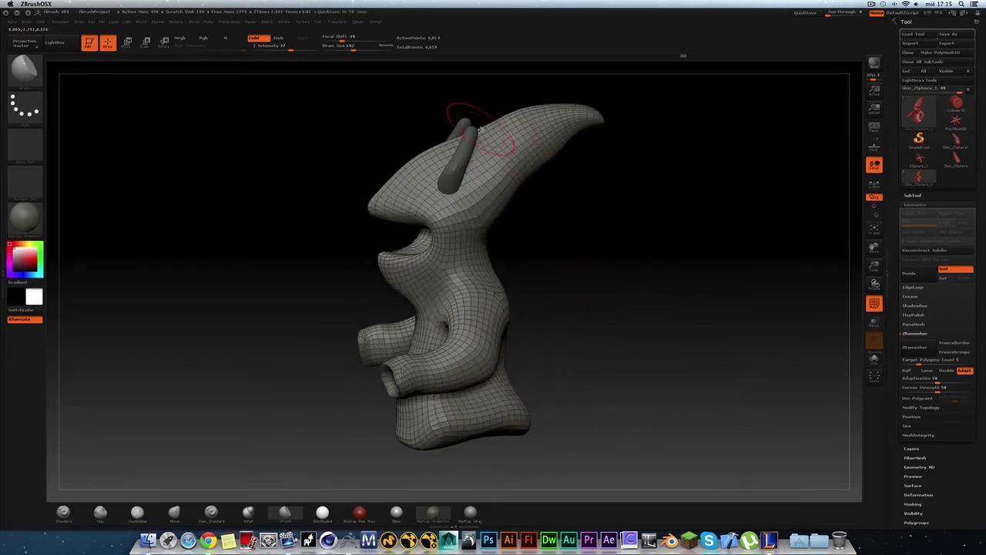
mouse_move(656, 213)
mouse_down()
mouse_move(598, 216)
mouse_move(613, 229)
mouse_up()
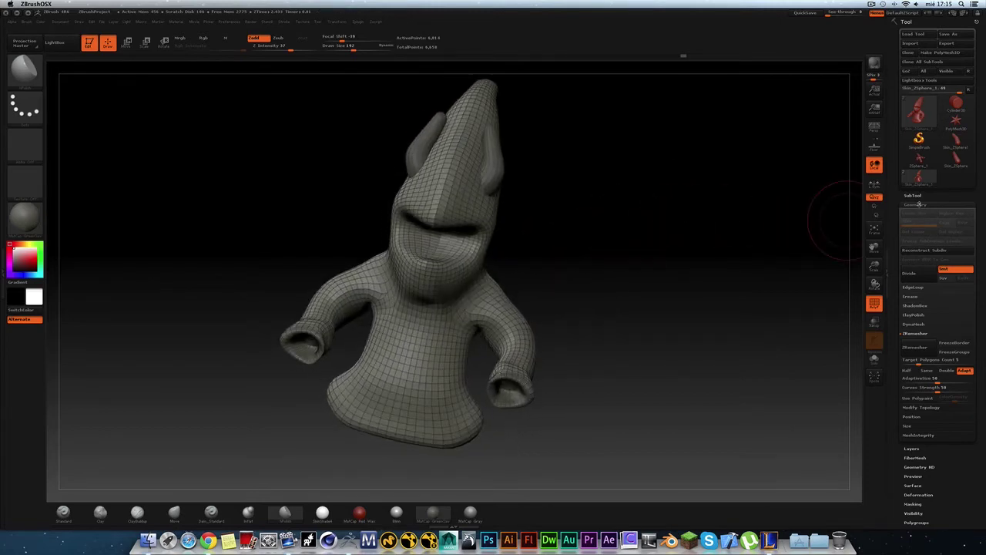
drag(643, 231, 286, 105)
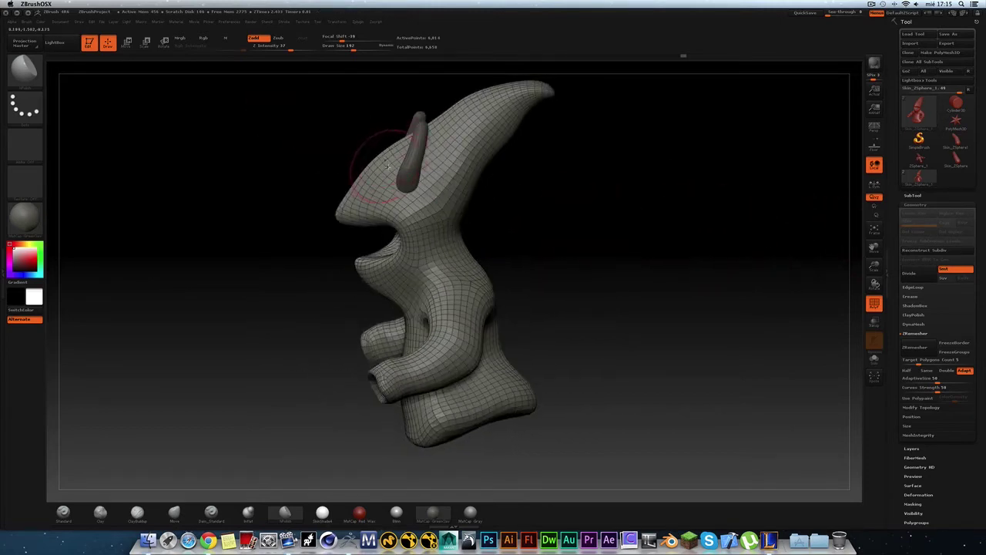
drag(585, 227, 604, 214)
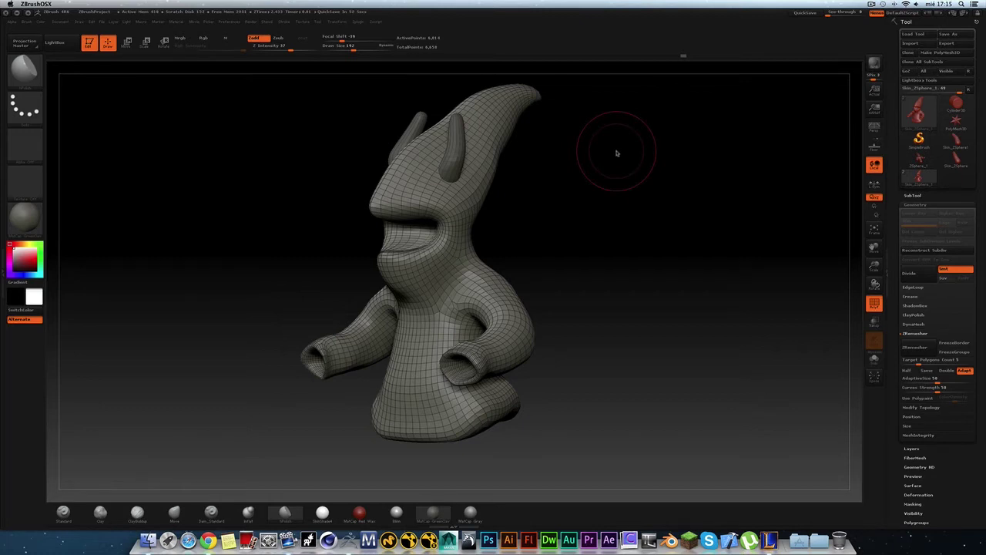
drag(616, 153, 598, 198)
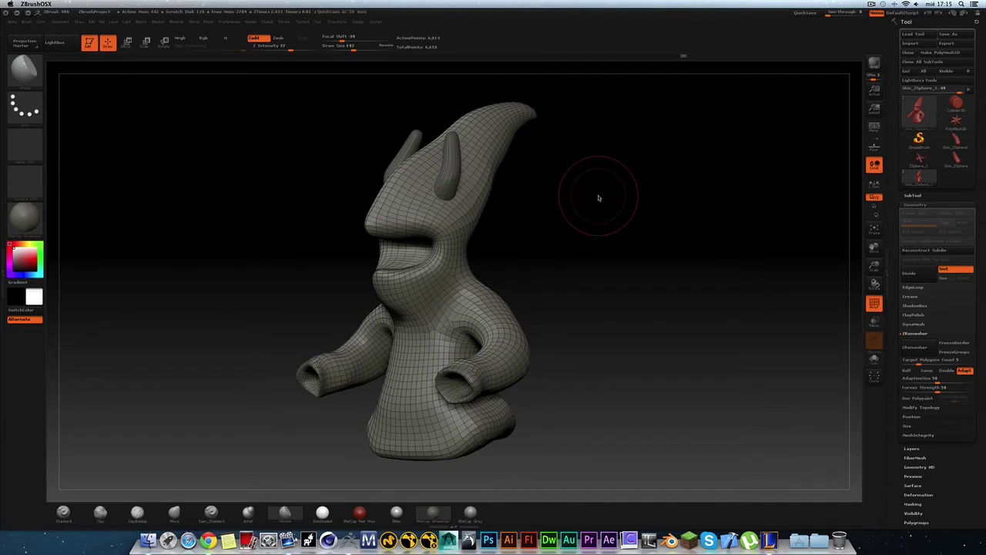
click(871, 4)
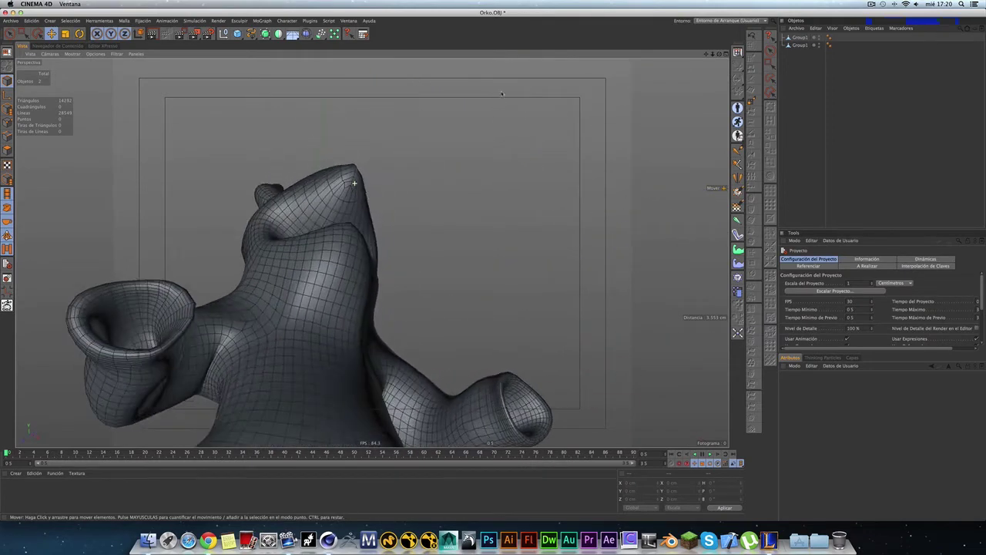
Step: Switch to orko_004.c4d via the Ventana menu, rewind to frame 0 and play the animation
mouse_move(354, 182)
alt+mouse_down()
mouse_move(389, 199)
mouse_move(399, 138)
alt+mouse_up()
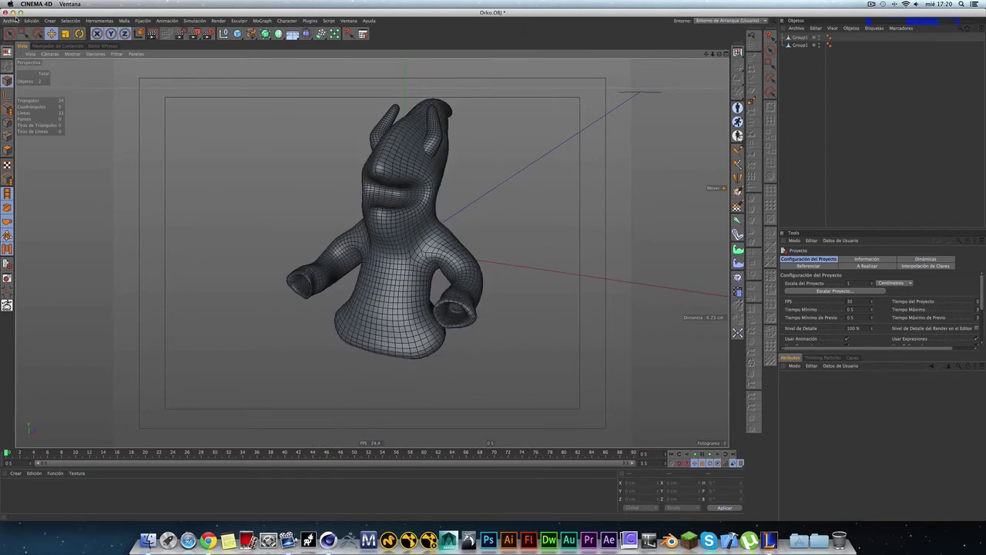
click(16, 19)
click(350, 20)
click(350, 20)
click(375, 193)
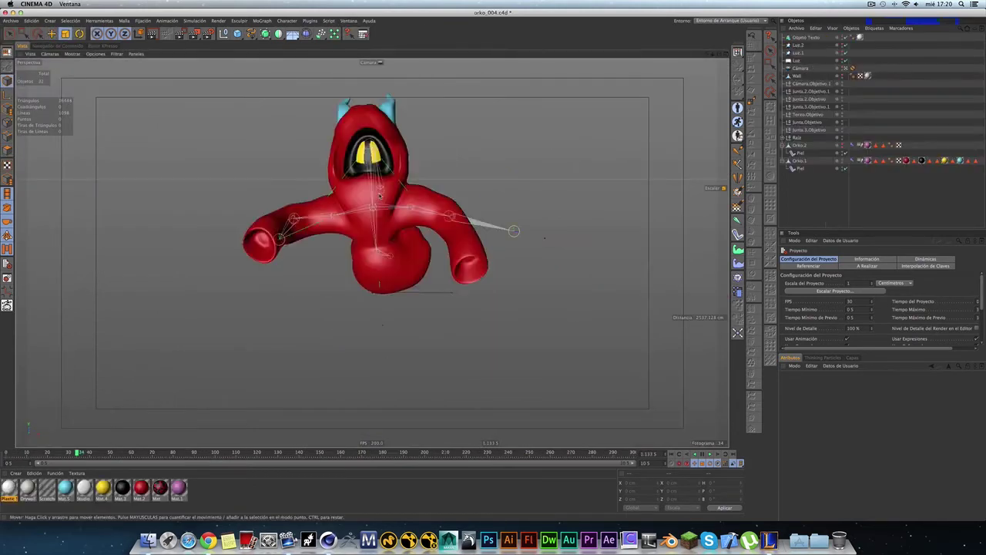
click(672, 455)
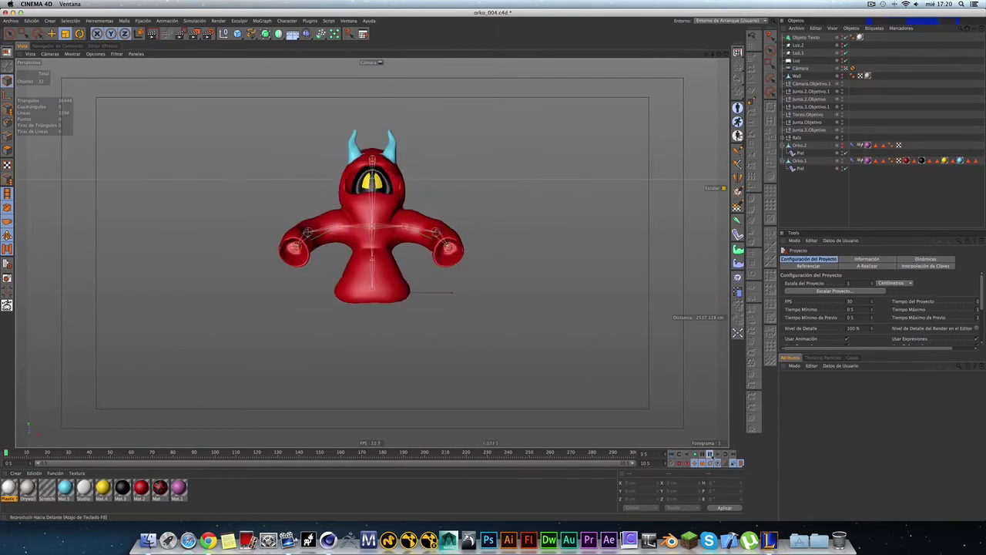
click(709, 453)
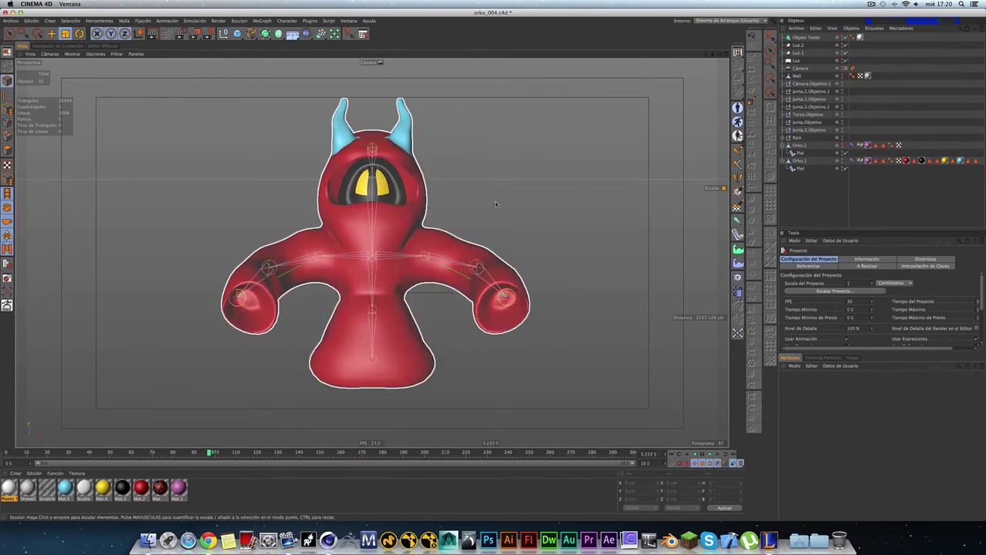
Step: Return to the Orko.OBJ document via Ventana and select the Group1 mesh
click(348, 20)
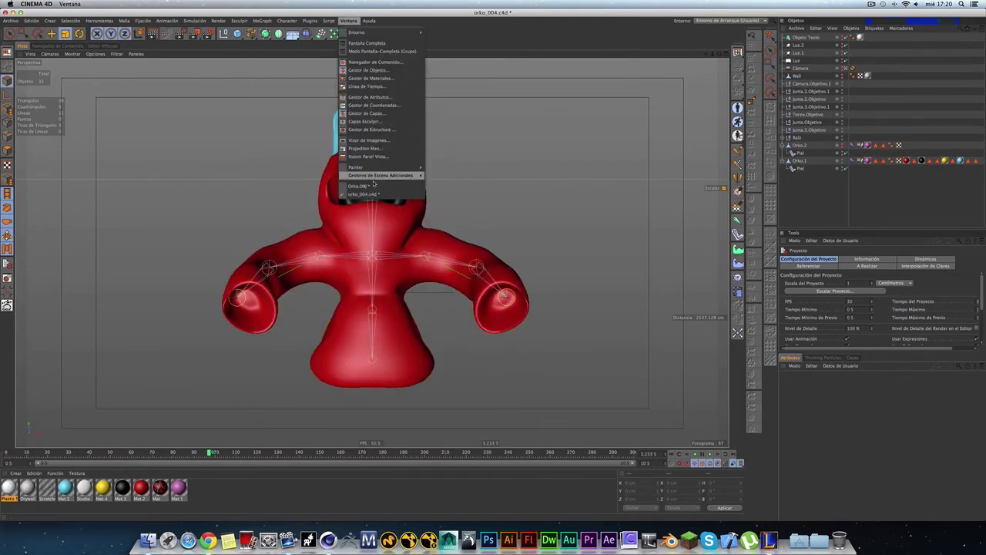
click(370, 175)
mouse_move(401, 185)
alt+mouse_down()
mouse_move(351, 168)
mouse_move(331, 185)
alt+mouse_up()
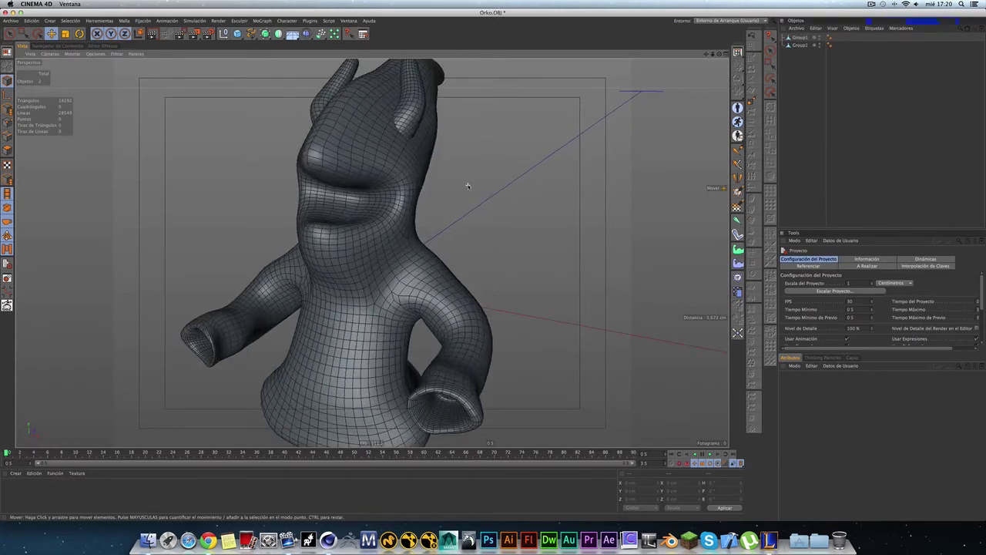
click(331, 184)
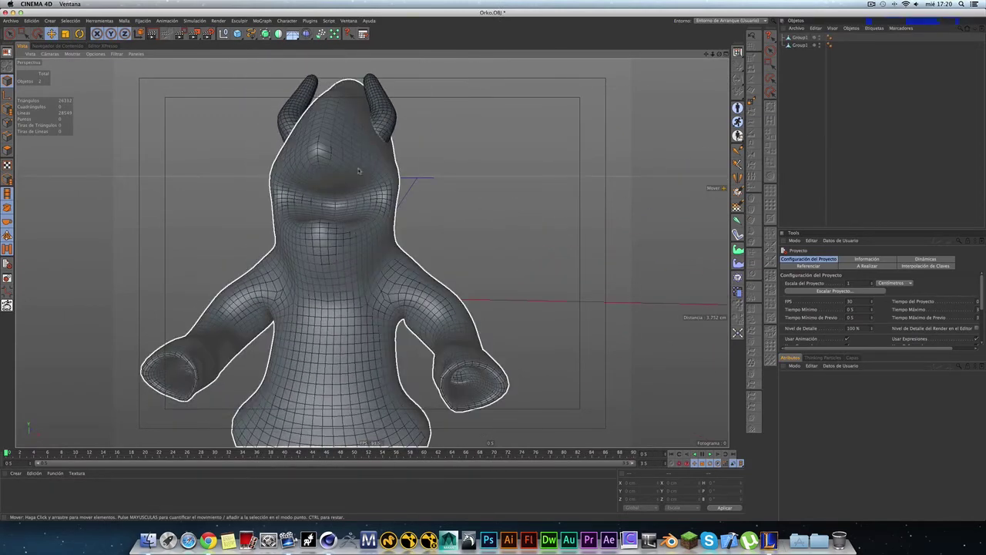
click(806, 61)
click(801, 45)
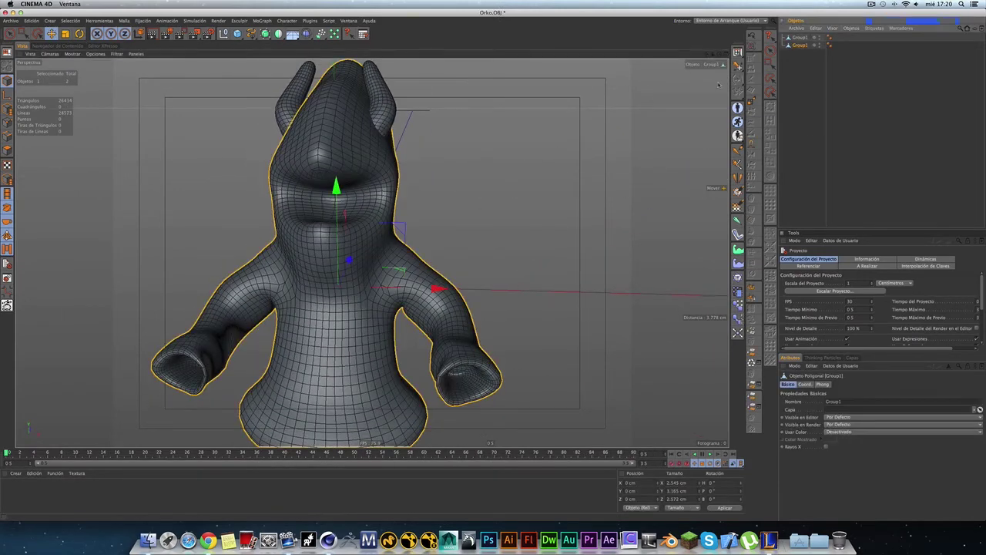
Step: Switch to the Sculpting layout and subdivide the mesh into a 6012-polygon sculpt base
click(749, 26)
click(725, 90)
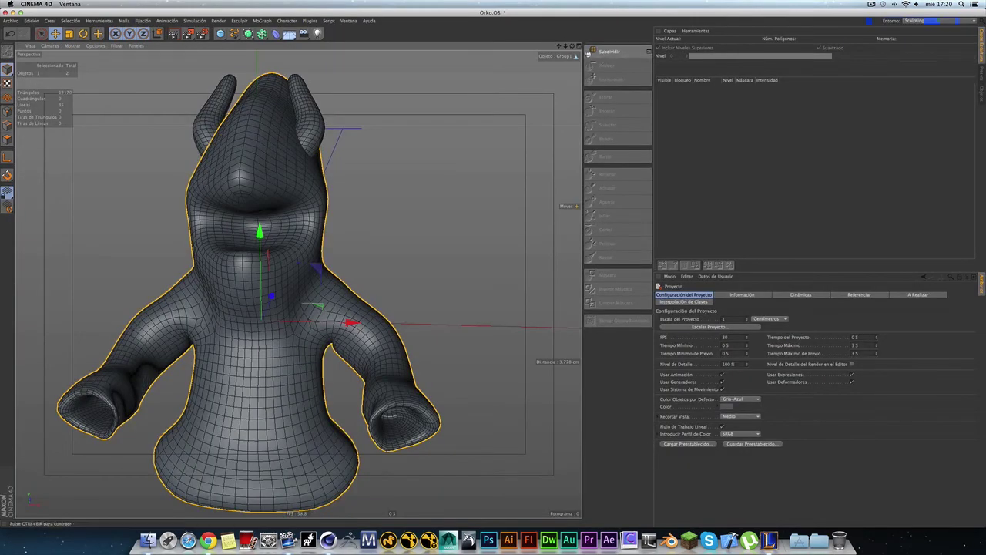
click(609, 51)
Step: Choose the Agarrar (Grab) sculpt brush and look over its settings
click(607, 201)
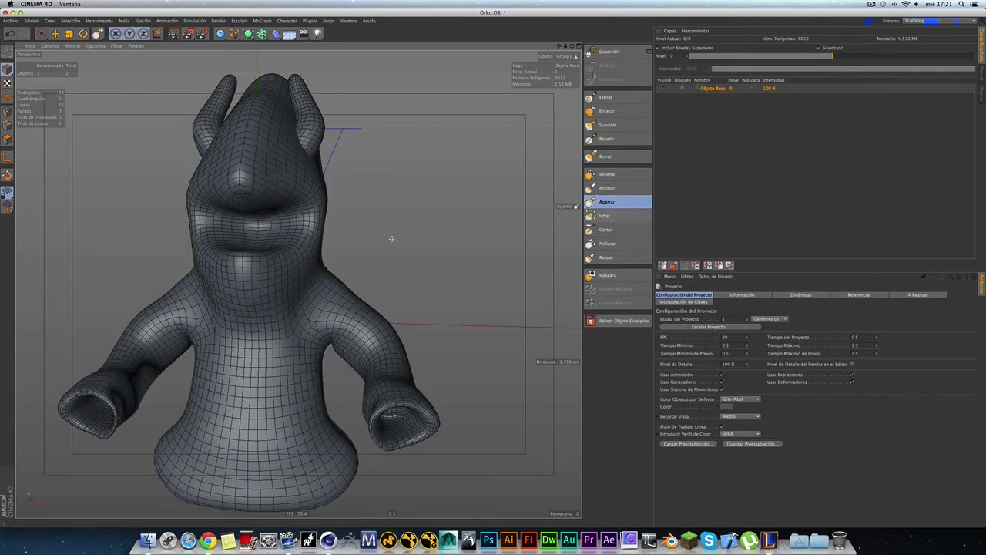
double_click(606, 201)
drag(609, 123, 512, 101)
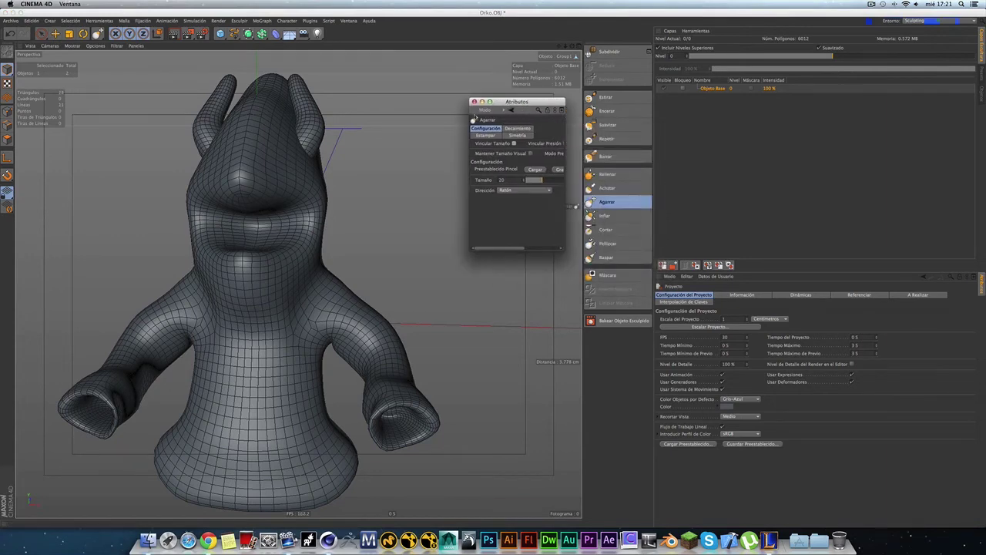
key(super+w)
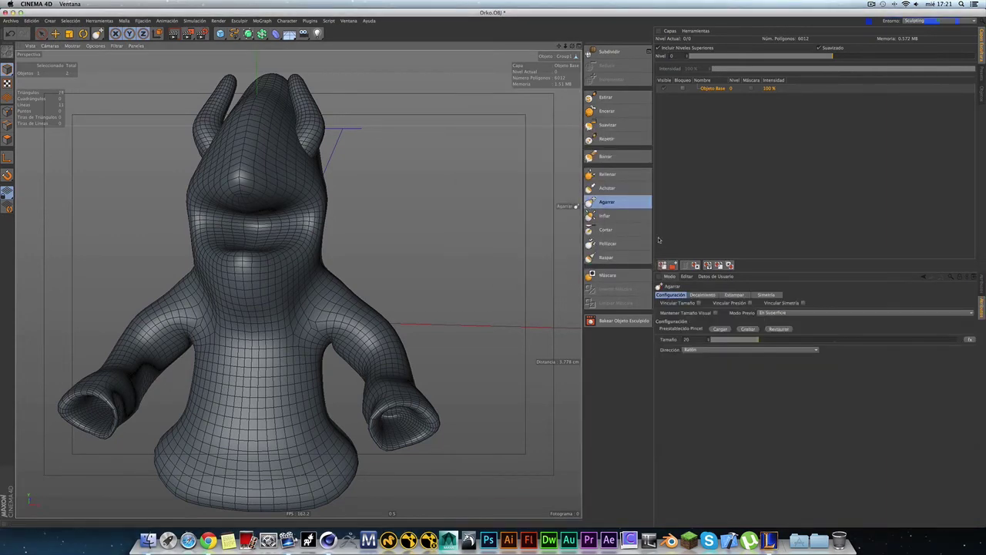
Step: Bring up the Grab brush's symmetry options
alt+drag(370, 247, 308, 223)
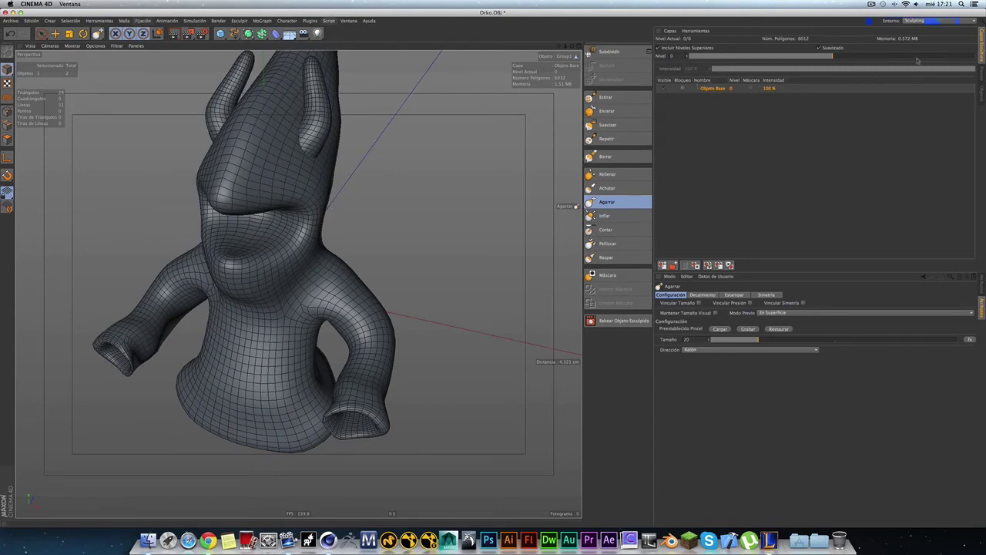
alt+drag(286, 231, 272, 188)
scroll(271, 193, up, 3)
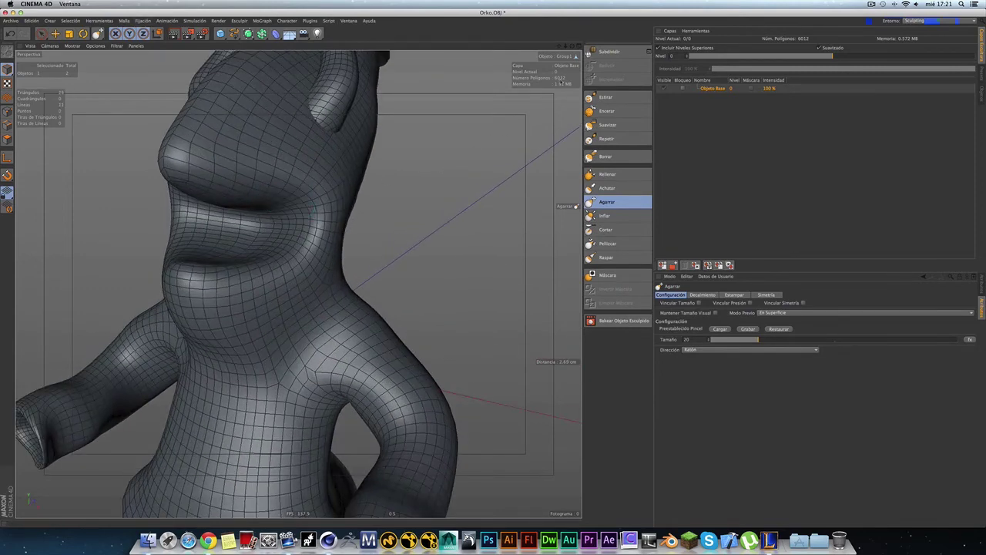
scroll(494, 269, down, 4)
alt+drag(223, 238, 324, 216)
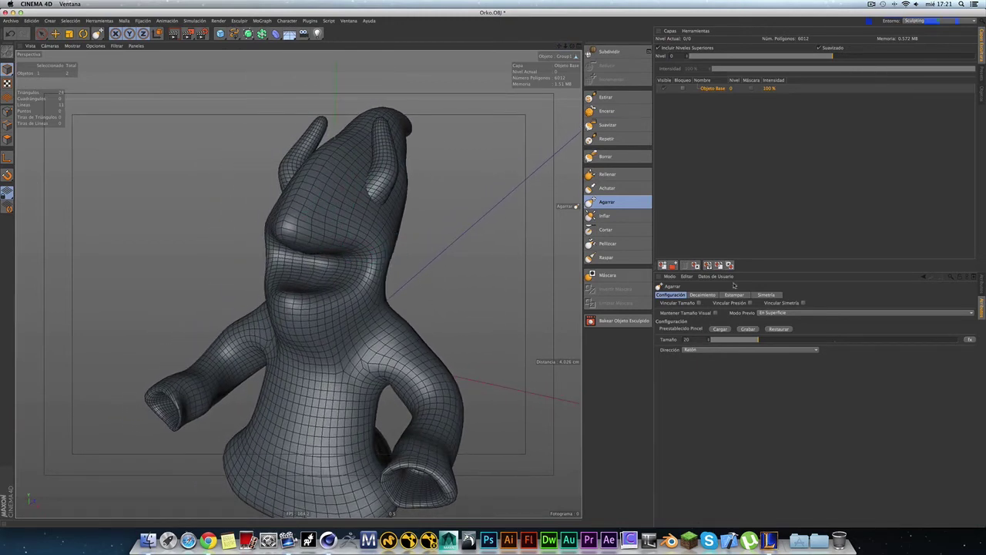
click(765, 294)
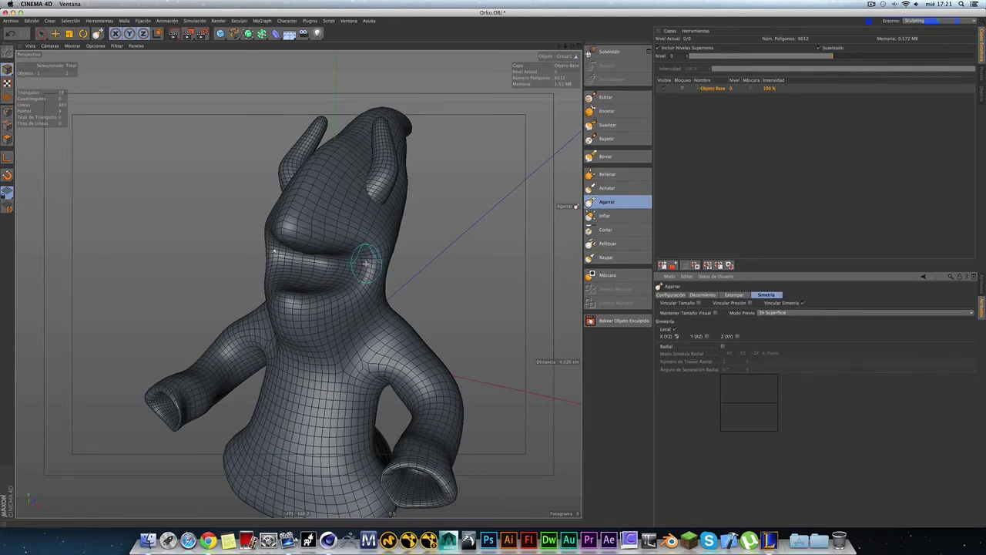
Step: With X symmetry on, pull a bulge on the neck and reshape the mouth corner and lower lip
mouse_move(368, 265)
alt+mouse_down()
mouse_move(408, 275)
mouse_move(385, 254)
mouse_move(372, 271)
mouse_move(377, 281)
mouse_move(298, 284)
alt+mouse_up()
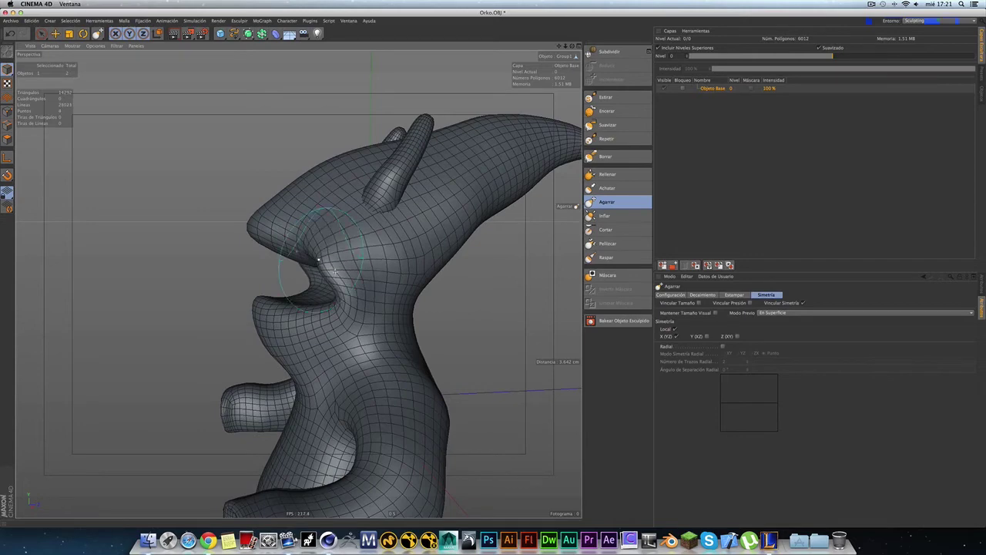
mouse_move(337, 305)
mouse_down()
mouse_move(312, 297)
mouse_move(326, 282)
mouse_move(332, 309)
mouse_move(330, 254)
mouse_move(409, 267)
mouse_move(237, 237)
mouse_up()
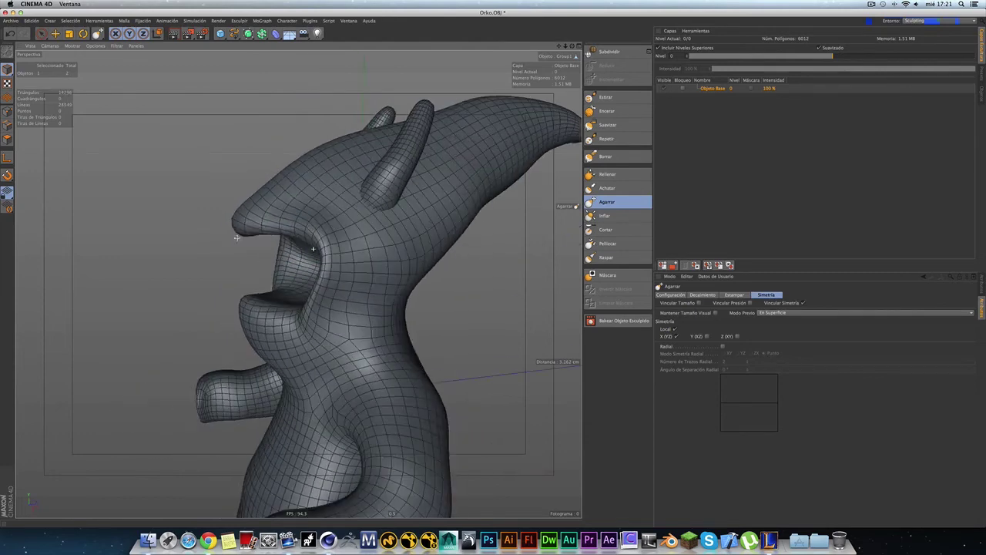
drag(312, 228, 295, 237)
mouse_move(312, 305)
mouse_down()
mouse_move(290, 311)
mouse_move(431, 80)
mouse_up()
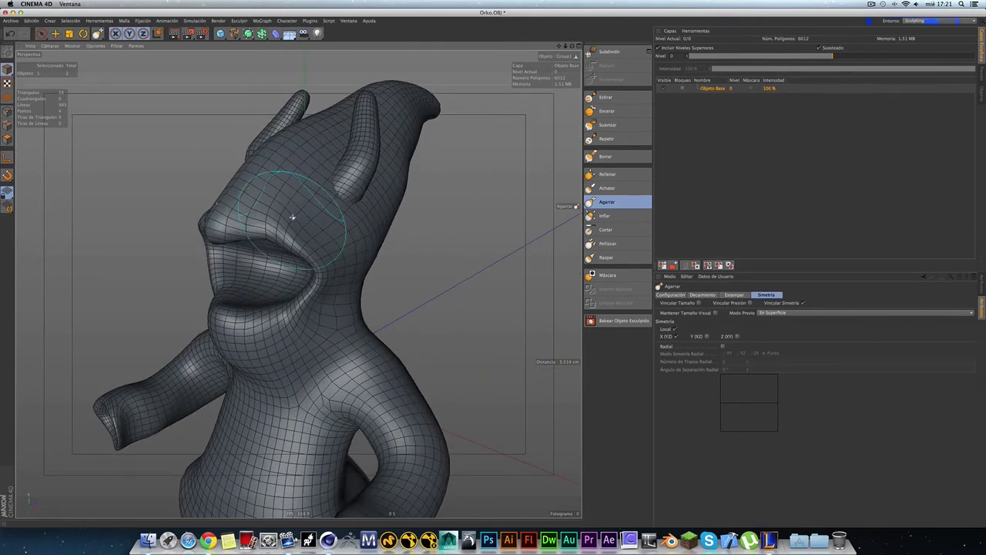
Step: From a frontal view, reshape the lips and upper lip with the Grab brush
alt+drag(319, 254, 343, 240)
mouse_move(269, 363)
alt+mouse_down()
mouse_move(288, 347)
mouse_move(323, 355)
alt+mouse_up()
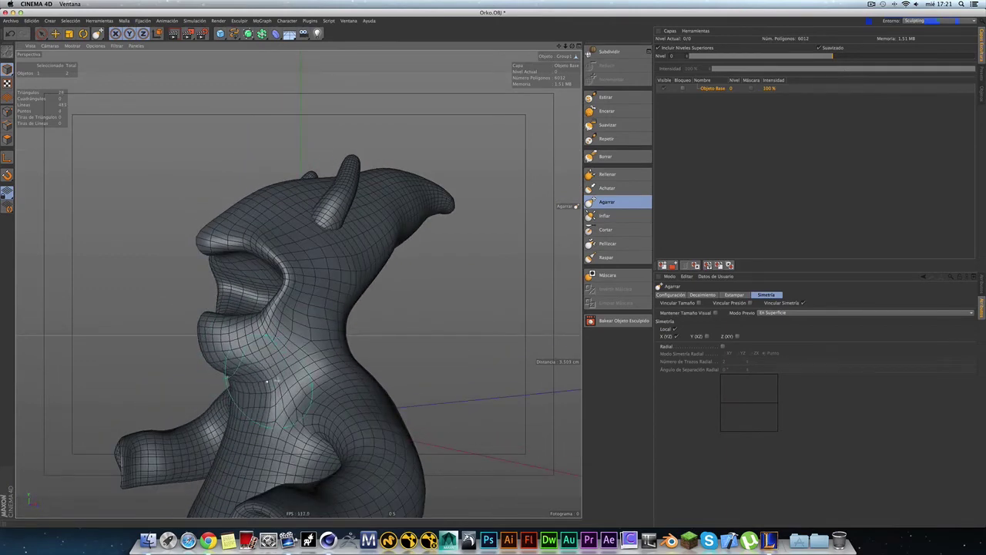
alt+drag(266, 380, 363, 332)
mouse_move(306, 278)
mouse_down()
mouse_move(286, 275)
mouse_move(279, 224)
mouse_move(231, 254)
mouse_move(260, 236)
mouse_move(315, 268)
mouse_up()
alt+right_drag(315, 269, 265, 277)
mouse_move(264, 277)
alt+mouse_down()
mouse_move(367, 270)
mouse_move(260, 361)
mouse_move(277, 344)
mouse_move(331, 326)
mouse_move(312, 326)
mouse_move(389, 347)
mouse_move(350, 380)
mouse_move(440, 231)
alt+mouse_up()
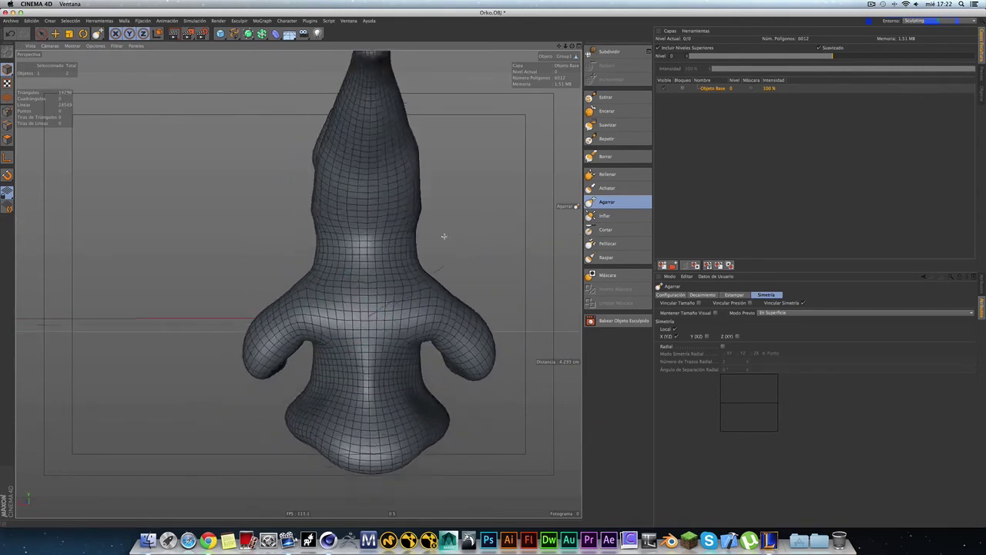
Step: Pull out the underside of the horn slightly with the Grab brush
scroll(440, 236, down, 3)
scroll(432, 245, up, 2)
scroll(433, 244, up, 4)
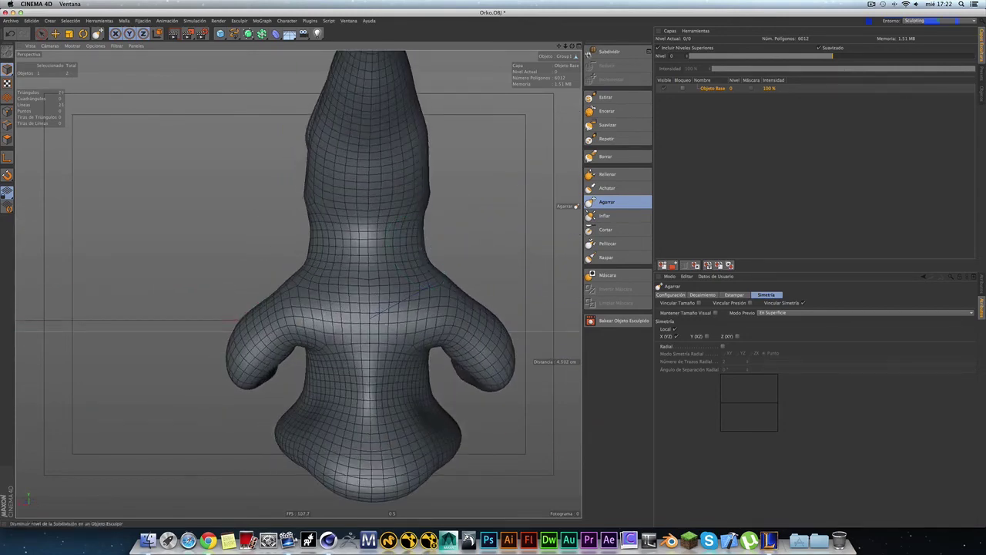
mouse_move(298, 282)
alt+mouse_down()
mouse_move(307, 301)
mouse_move(365, 315)
mouse_move(362, 306)
mouse_move(265, 303)
mouse_move(347, 232)
alt+mouse_up()
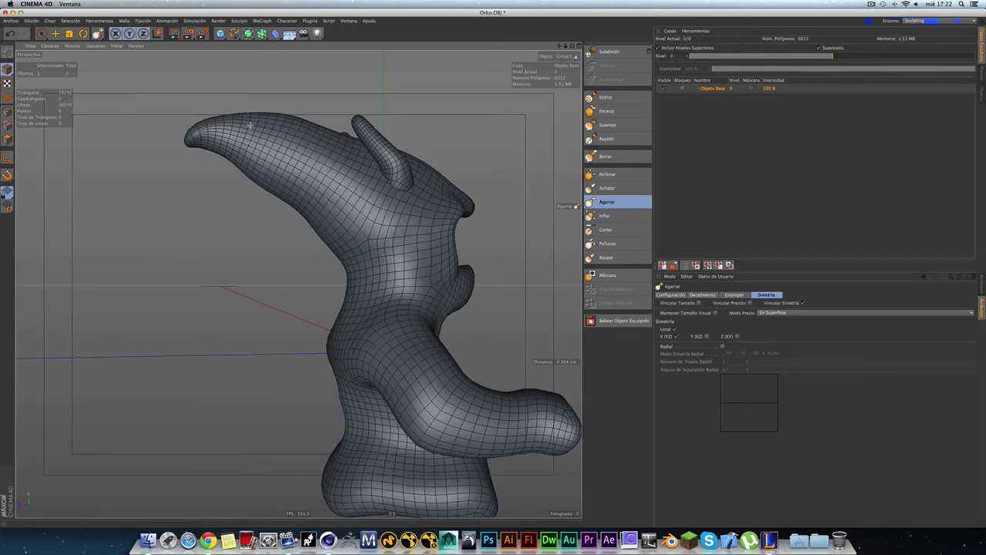
mouse_move(249, 125)
alt+mouse_down()
mouse_move(387, 242)
mouse_move(344, 236)
mouse_move(486, 239)
mouse_move(368, 238)
mouse_move(298, 284)
alt+mouse_up()
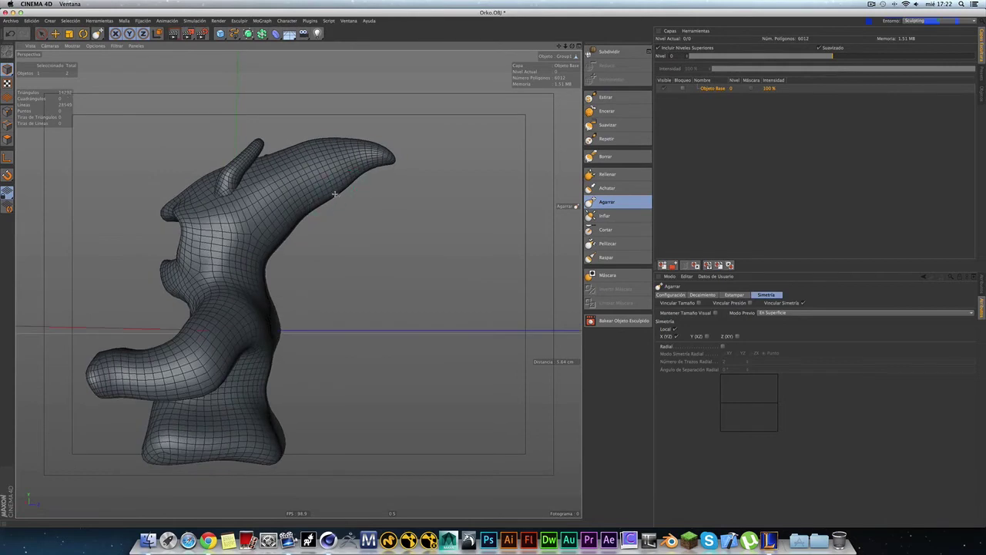
drag(326, 197, 346, 176)
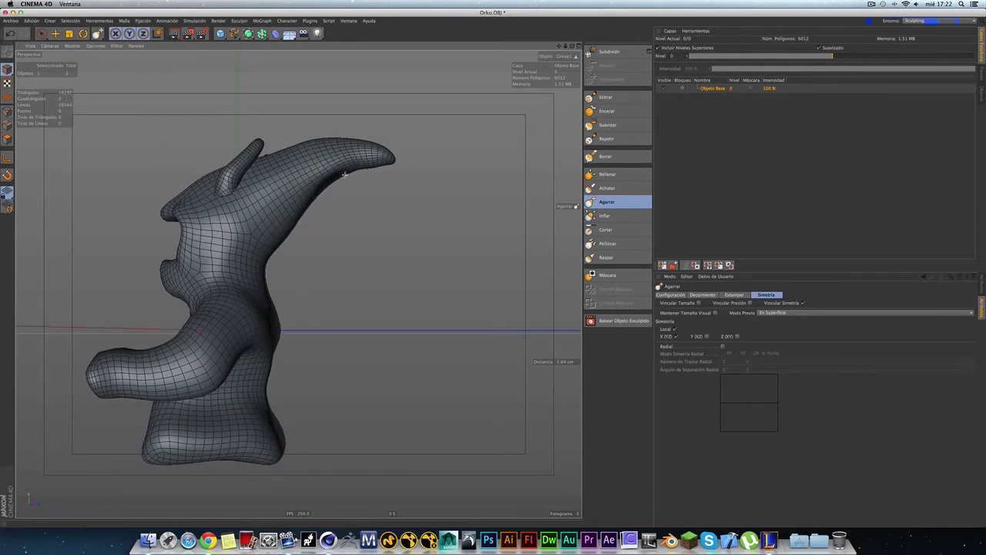
Step: From a more frontal angle, pull and reshape the neck area
mouse_move(366, 166)
alt+mouse_down()
mouse_move(438, 227)
mouse_move(321, 206)
alt+mouse_up()
mouse_move(314, 157)
alt+mouse_down()
mouse_move(295, 152)
mouse_move(212, 179)
mouse_move(367, 201)
alt+mouse_up()
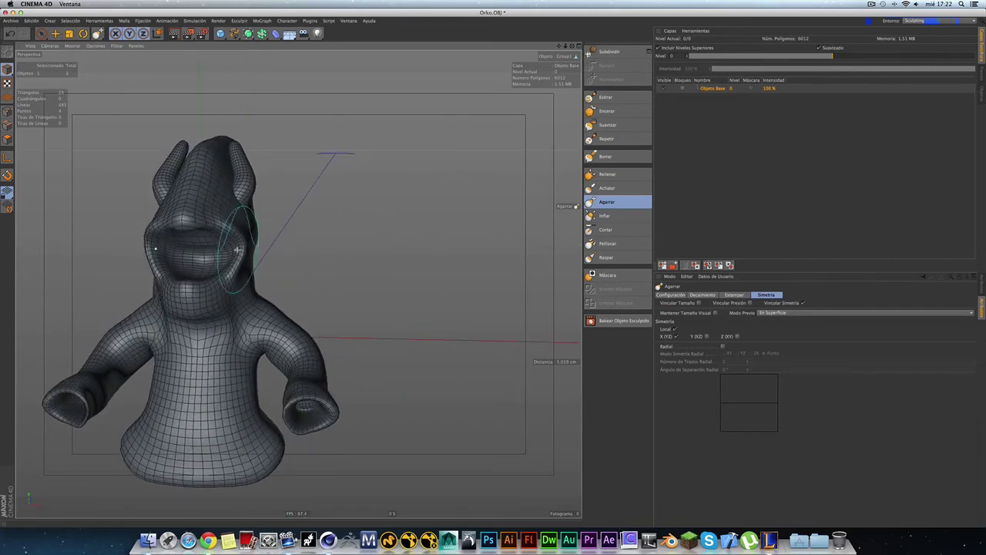
alt+drag(237, 249, 252, 245)
mouse_move(226, 302)
mouse_down()
mouse_move(209, 273)
mouse_move(245, 228)
mouse_move(421, 210)
mouse_move(244, 303)
mouse_move(327, 268)
mouse_move(298, 285)
mouse_move(312, 235)
mouse_move(359, 229)
mouse_up()
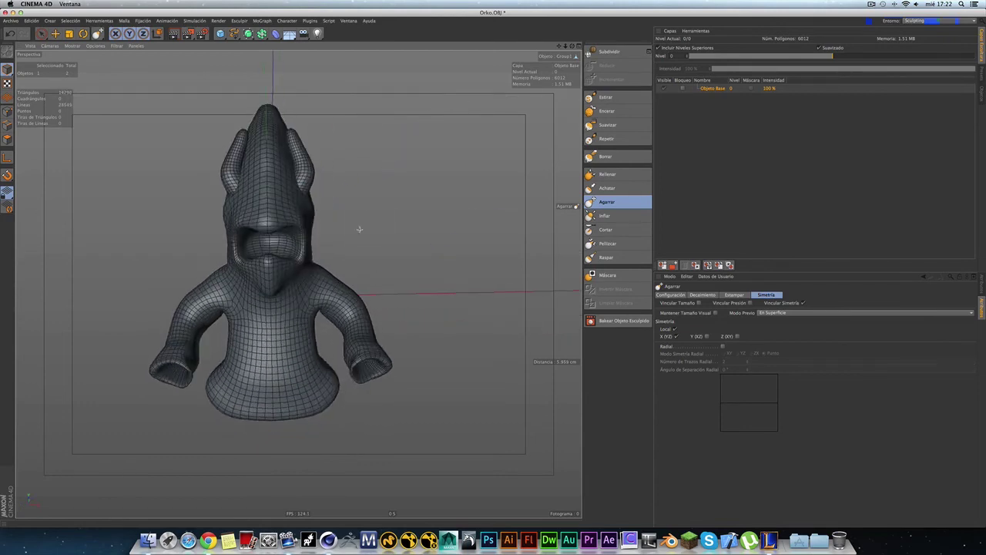
click(936, 22)
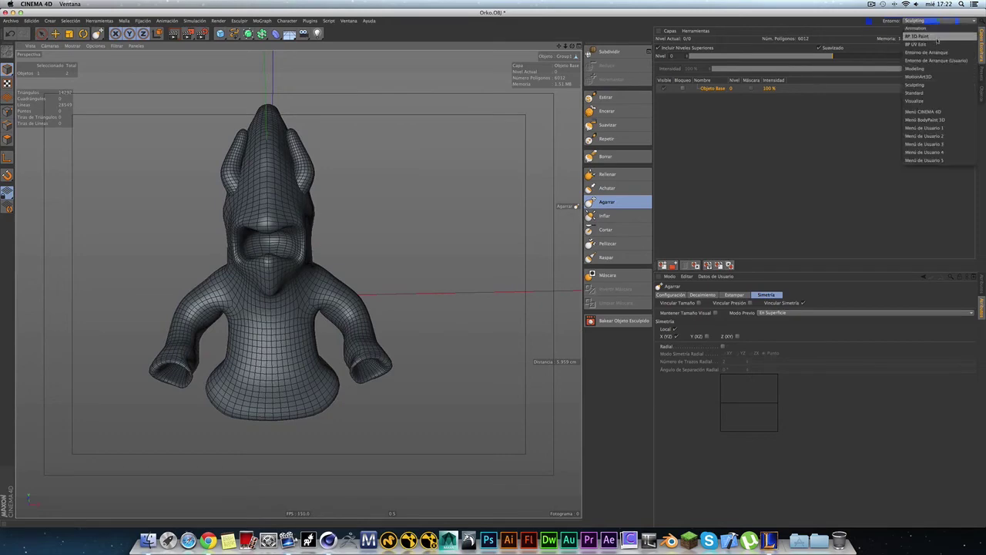
Step: Switch the interface to the Entorno de Arranque (Usuario) layout
click(933, 26)
click(933, 24)
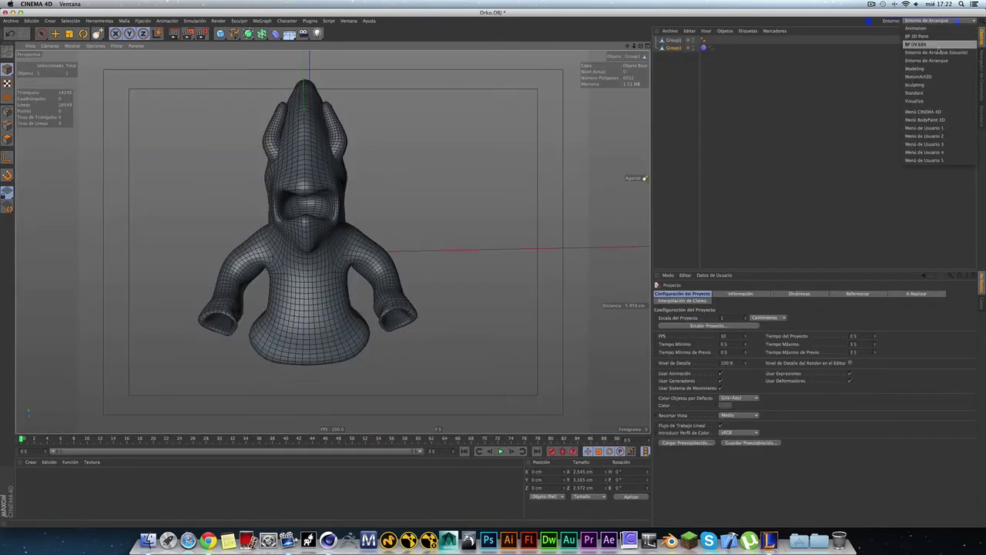
click(939, 46)
mouse_move(593, 176)
alt+mouse_down()
mouse_move(395, 203)
mouse_move(367, 160)
mouse_move(393, 153)
alt+mouse_up()
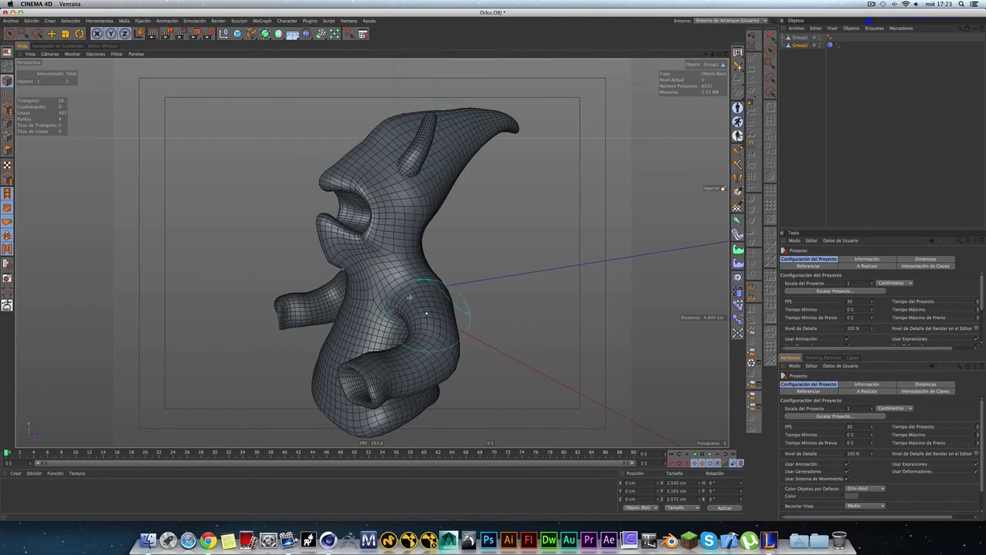
Step: Orbit and zoom to inspect the sculpted creature from front, three-quarter and side views
alt+drag(349, 258, 377, 245)
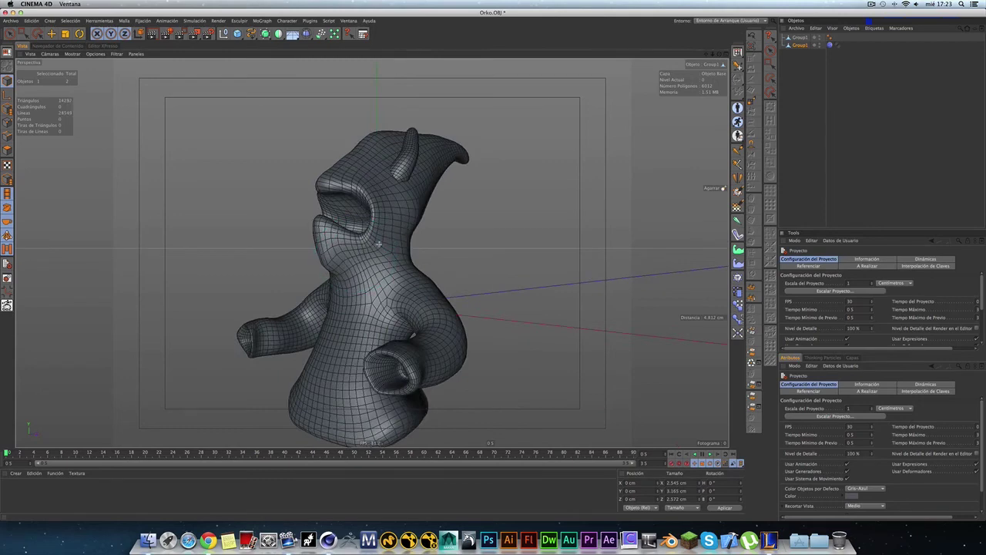
mouse_move(355, 285)
alt+mouse_down()
mouse_move(377, 277)
mouse_move(348, 298)
mouse_move(428, 315)
mouse_move(402, 266)
mouse_move(339, 261)
mouse_move(310, 270)
alt+mouse_up()
scroll(385, 269, up, 5)
scroll(330, 260, down, 5)
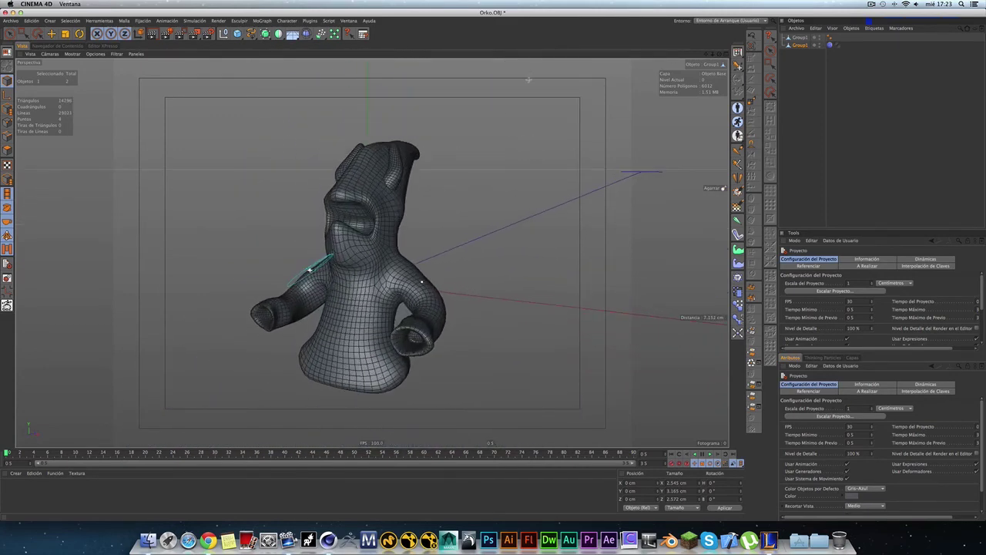
drag(705, 56, 707, 57)
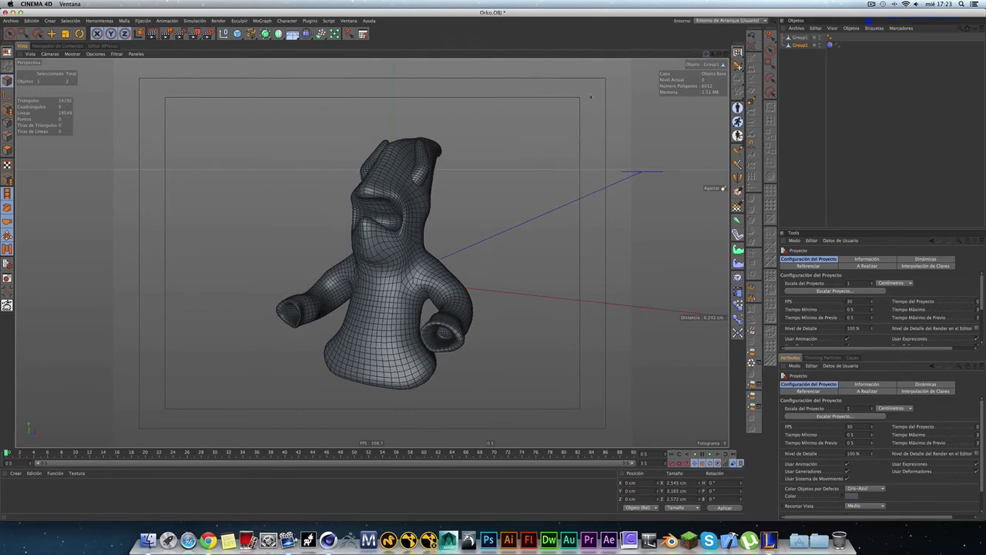
scroll(428, 245, up, 3)
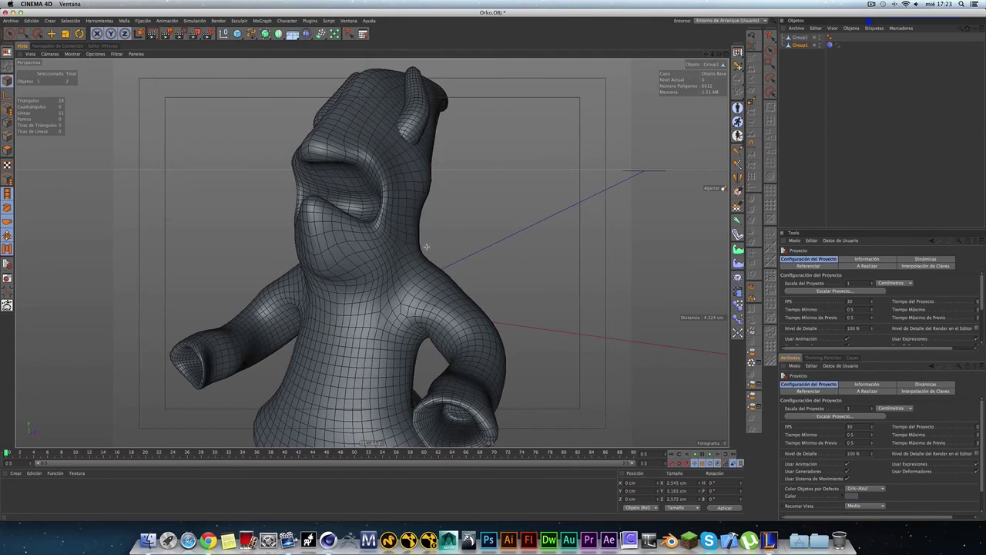
alt+drag(414, 257, 444, 376)
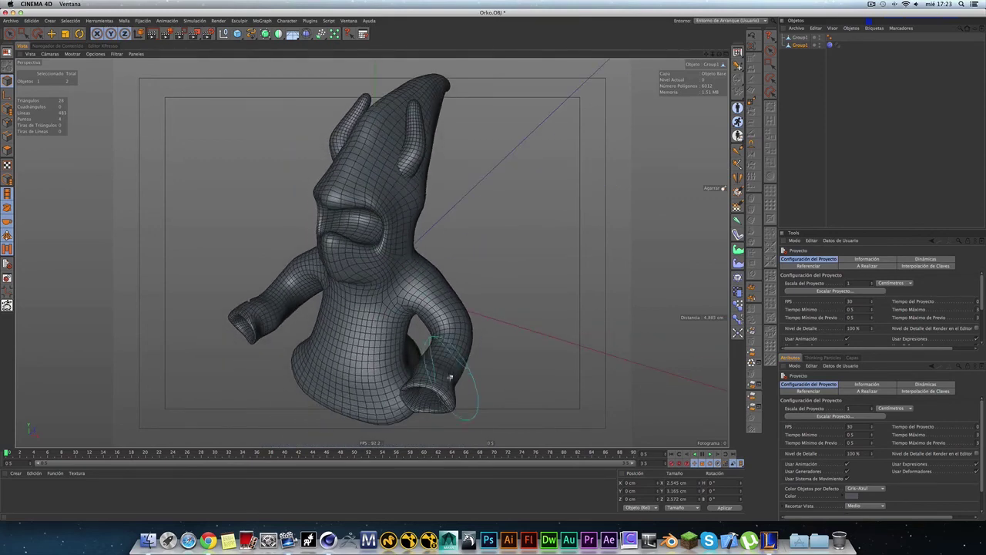
mouse_move(455, 407)
alt+mouse_down()
mouse_move(462, 377)
mouse_move(433, 412)
alt+mouse_up()
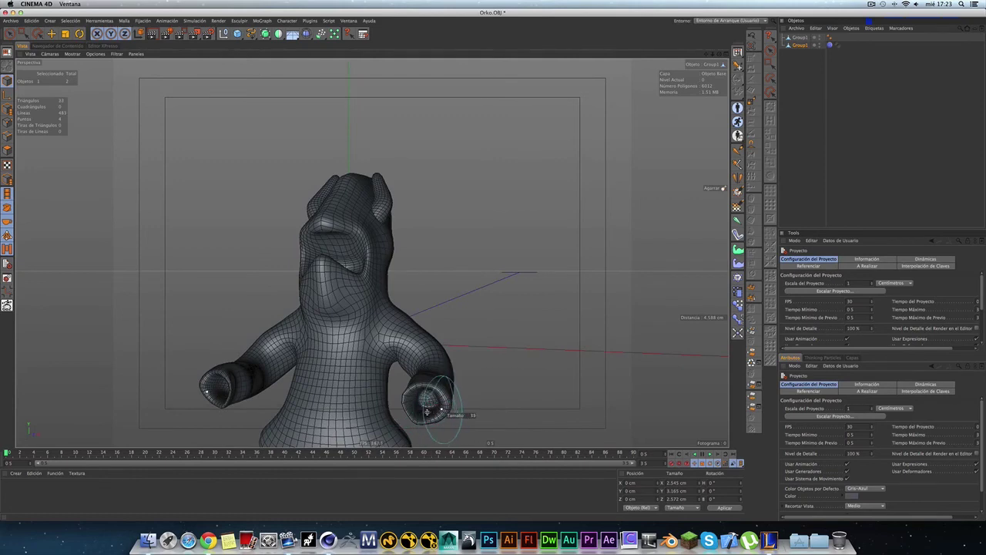
scroll(445, 416, up, 1)
scroll(444, 412, up, 2)
scroll(444, 406, up, 2)
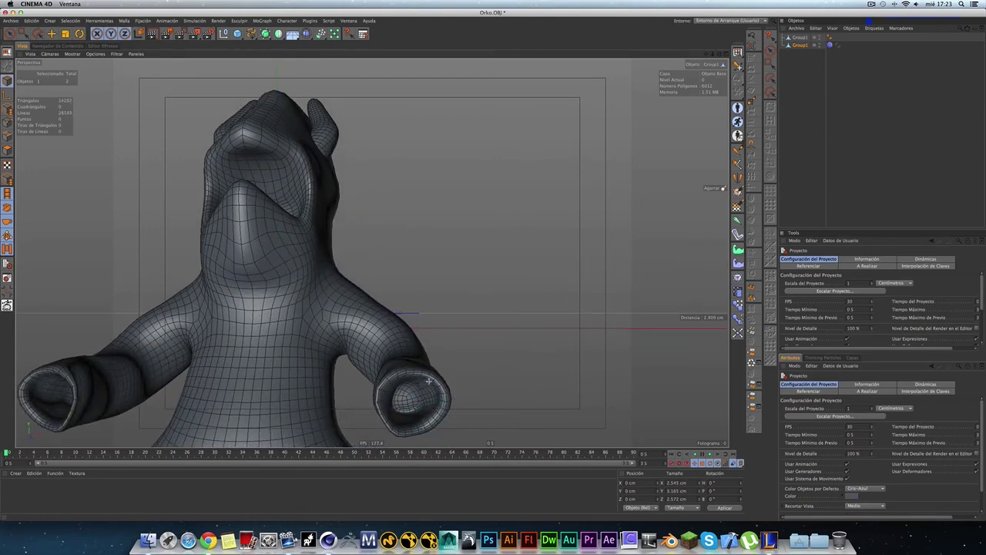
mouse_move(460, 419)
alt+mouse_down()
mouse_move(431, 367)
mouse_move(432, 404)
alt+mouse_up()
mouse_move(417, 368)
alt+mouse_down()
mouse_move(406, 368)
mouse_move(378, 317)
alt+mouse_up()
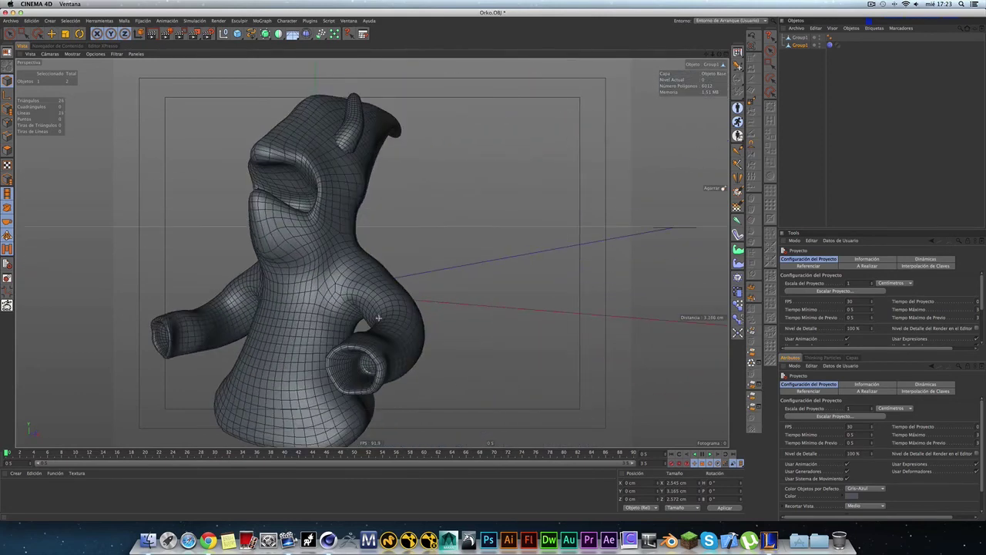
Step: Inspect the model from the front and below, then select the Group1 polygon object
drag(713, 53, 698, 62)
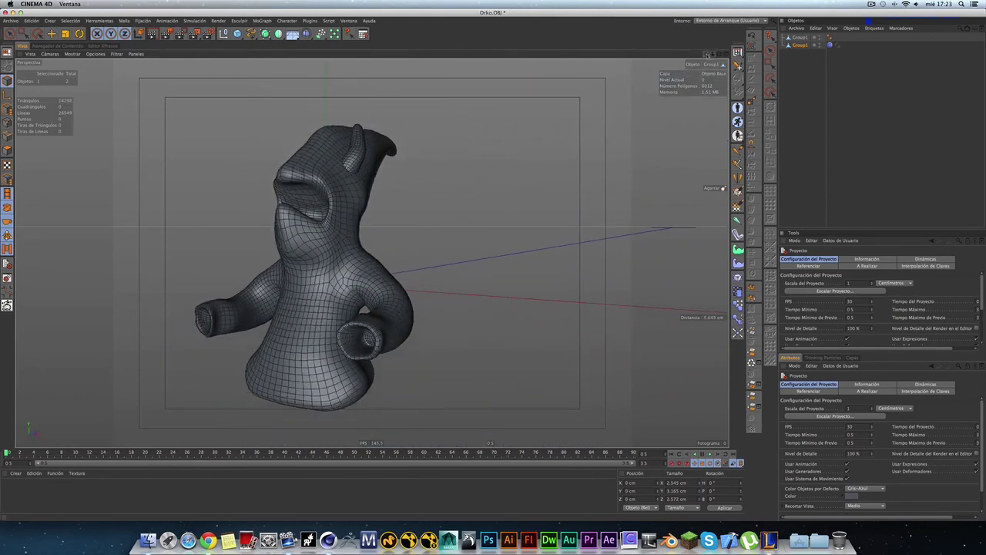
alt+middle_drag(342, 248, 371, 253)
mouse_move(359, 147)
alt+mouse_down()
mouse_move(429, 208)
mouse_move(440, 172)
mouse_move(406, 166)
alt+mouse_up()
scroll(342, 323, up, 3)
scroll(344, 318, up, 2)
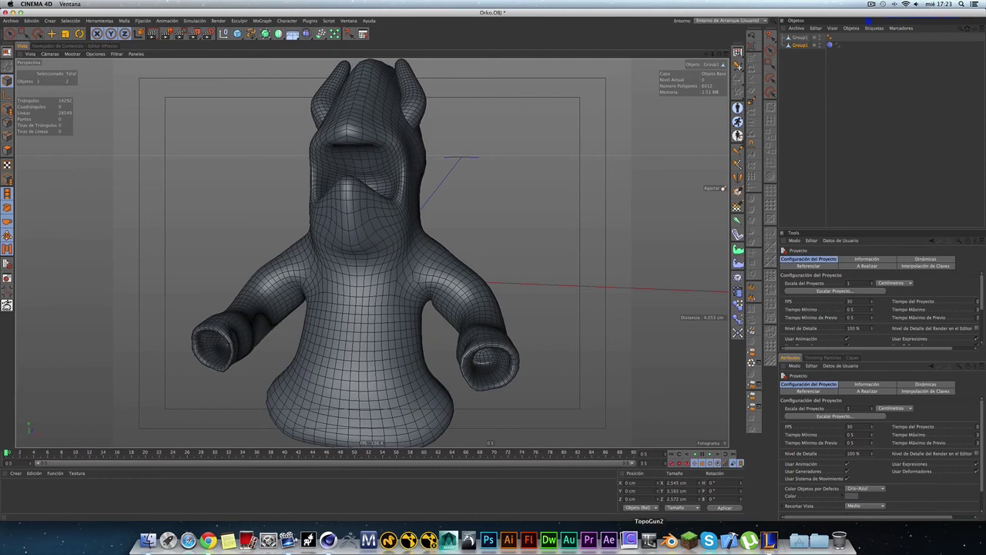
scroll(376, 141, down, 5)
scroll(376, 106, up, 2)
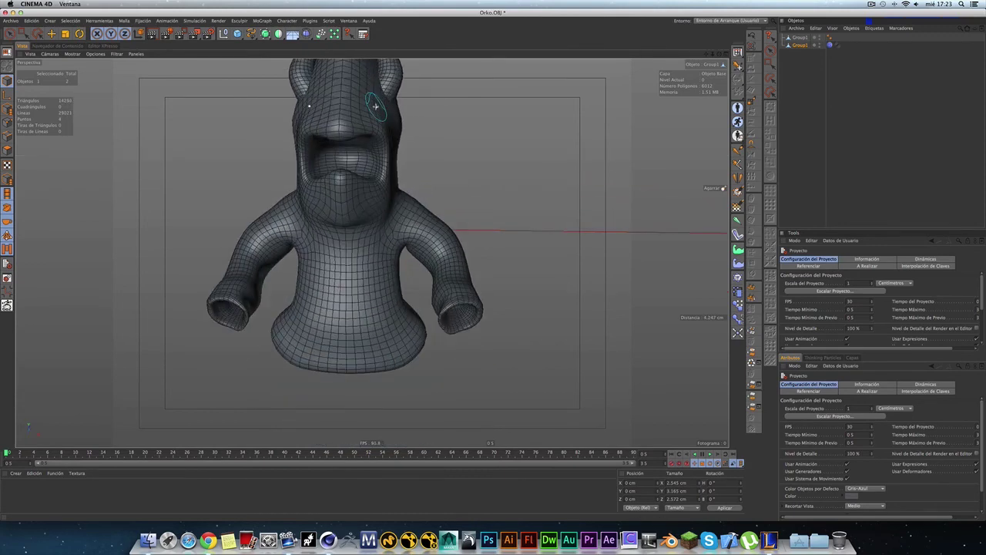
mouse_move(706, 54)
mouse_down()
mouse_move(577, 116)
mouse_move(578, 103)
mouse_up()
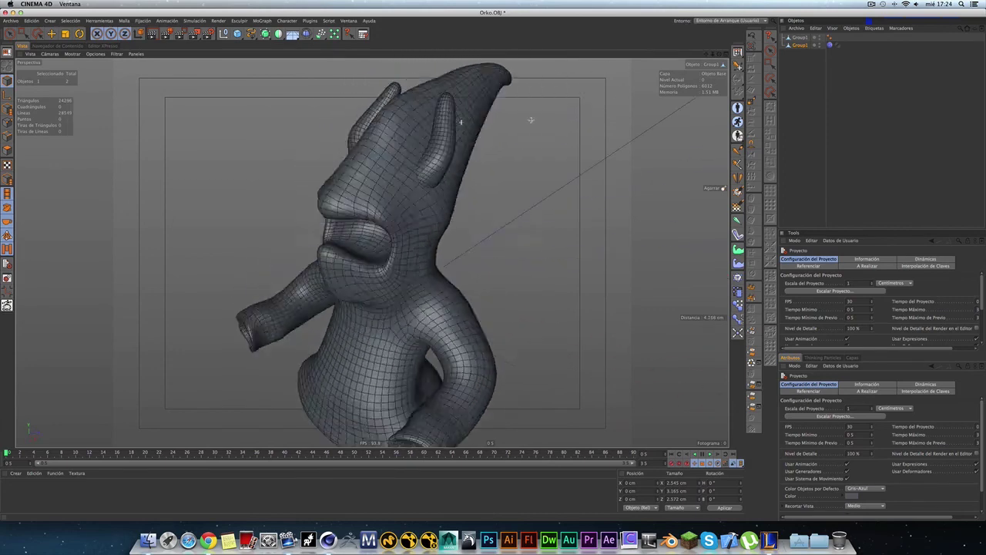
drag(578, 103, 523, 123)
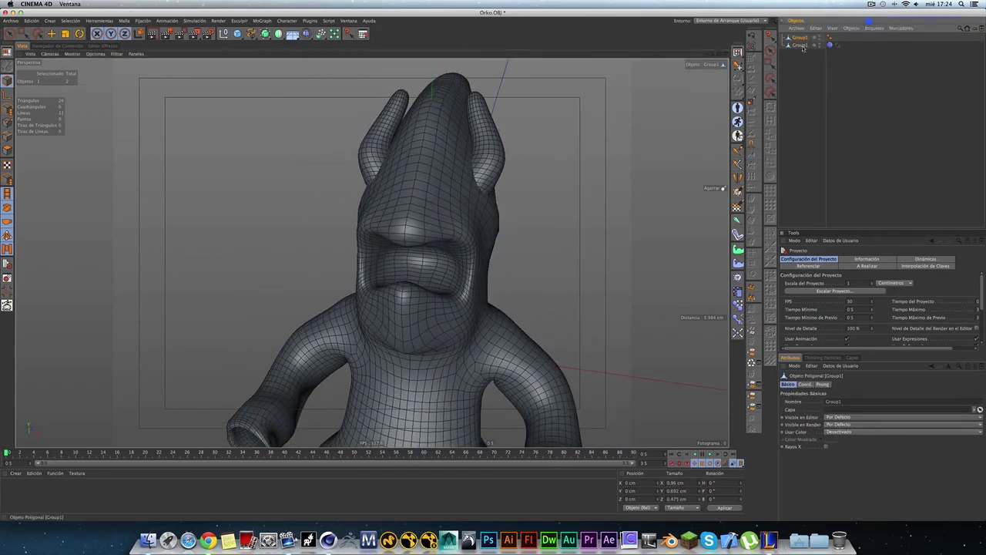
Step: Deselect everything, activate the Selección Directa tool, and orbit and pan the view
scroll(557, 187, down, 4)
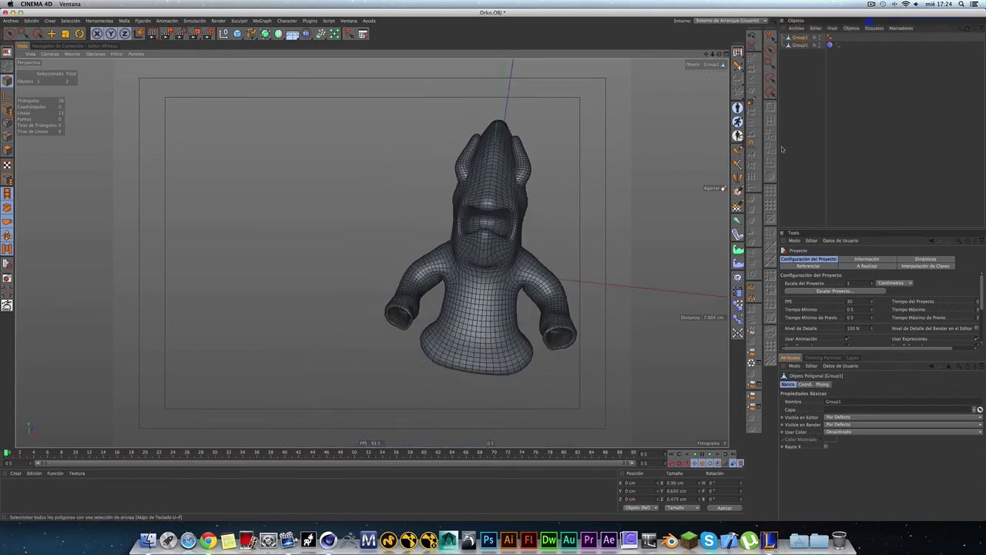
key(9)
click(620, 189)
alt+drag(531, 222, 539, 233)
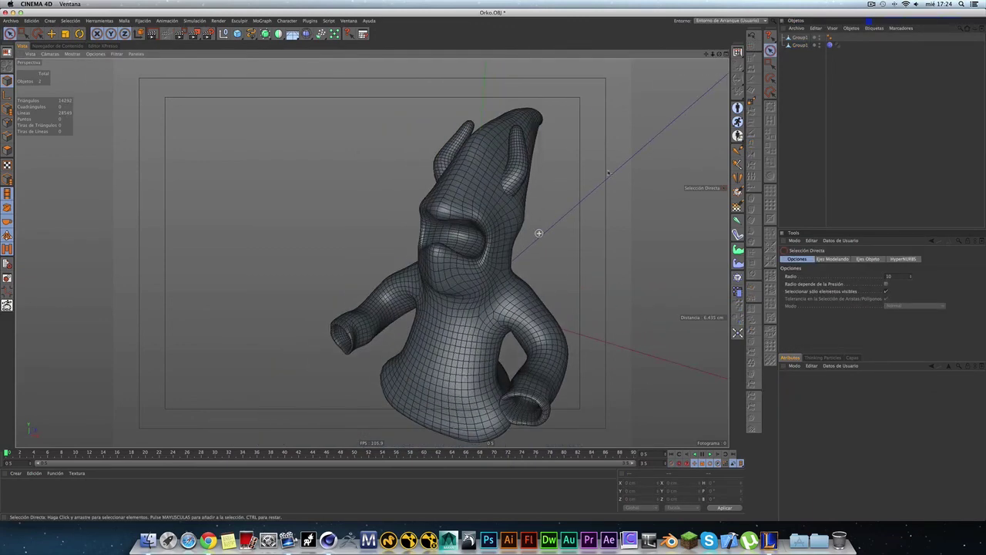
drag(707, 53, 616, 23)
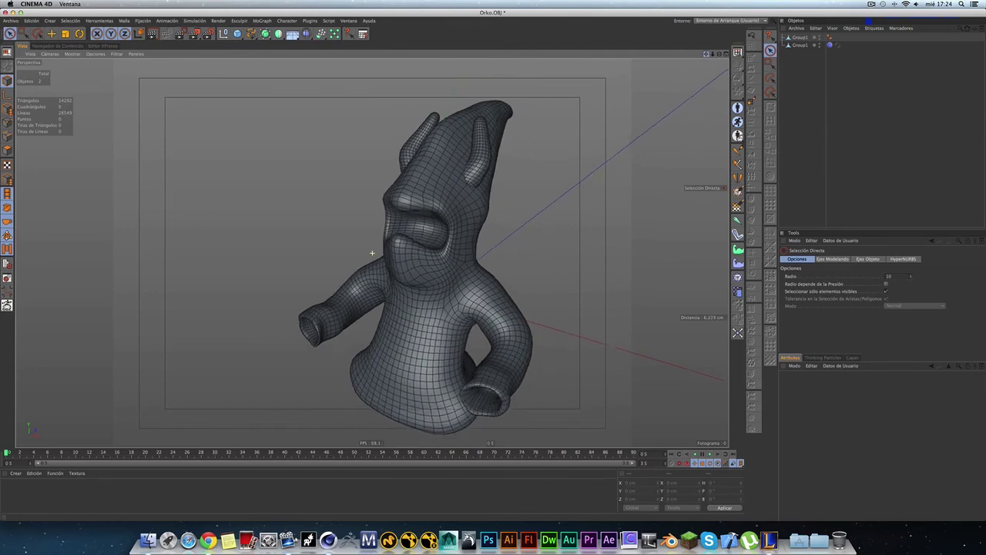